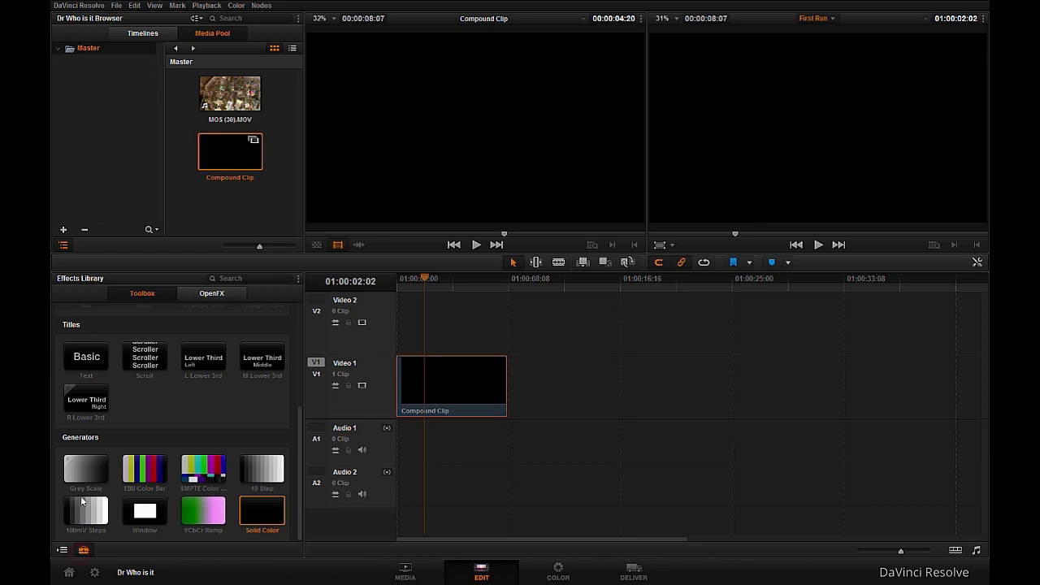
Switch to the Color page and apply the BCC Type On Text effect to the compound clip's node.
click(62, 550)
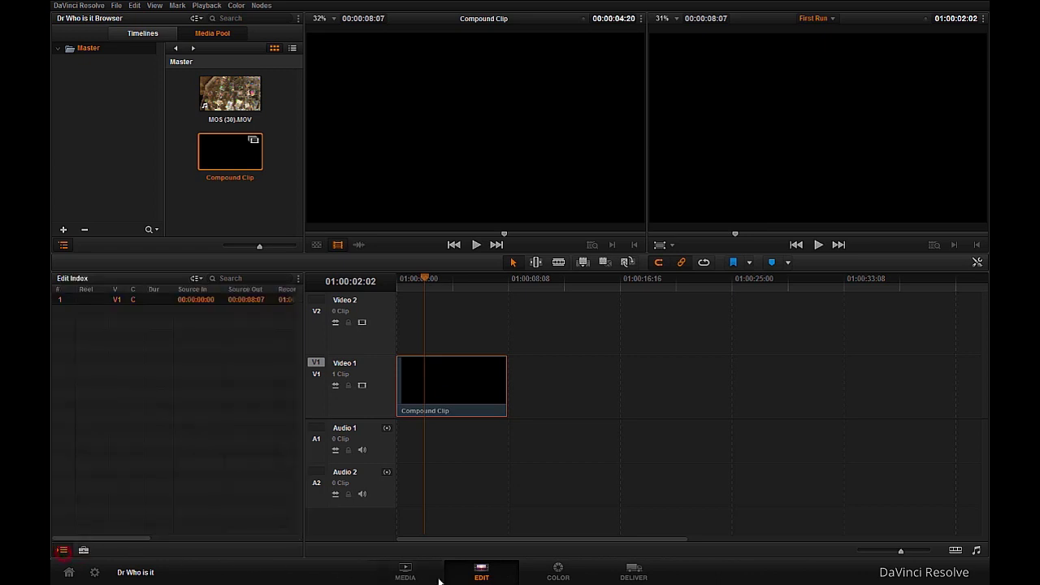
click(558, 573)
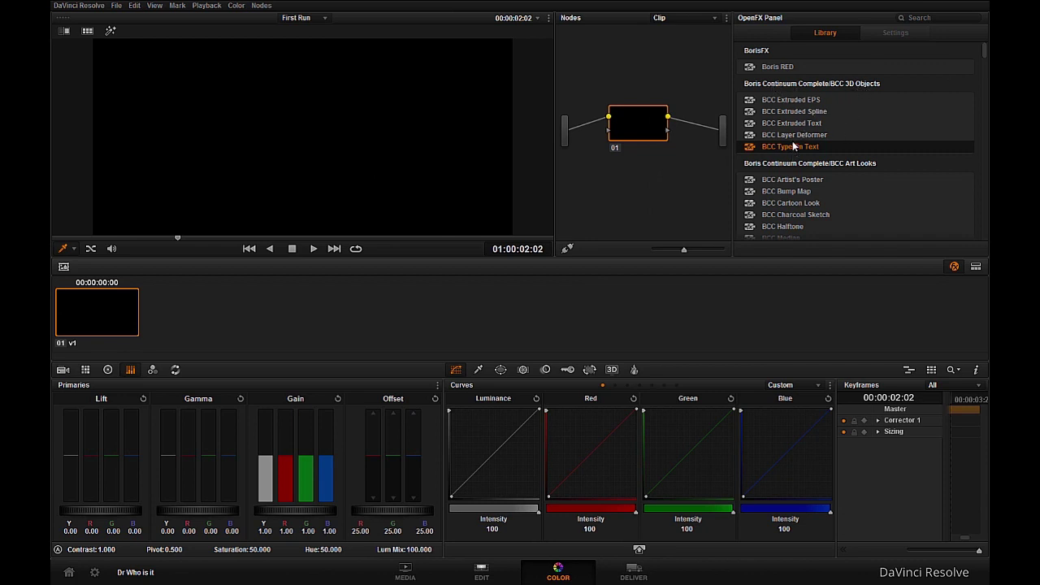
click(796, 109)
mouse_move(801, 128)
mouse_down()
mouse_move(804, 154)
mouse_move(711, 145)
mouse_up()
drag(632, 133, 633, 133)
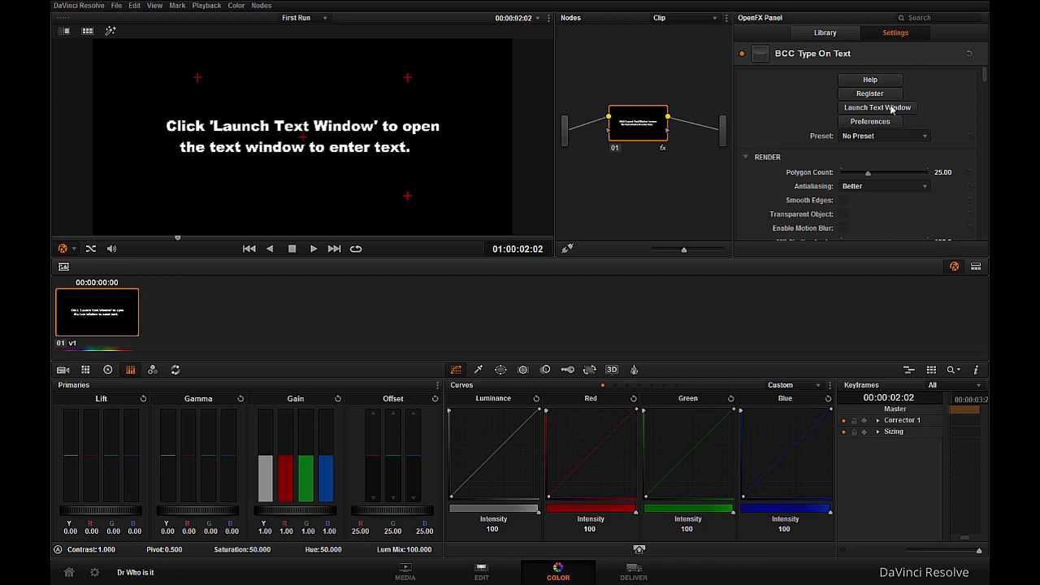
Launch the effect's text window and enter DOCTOR WHO as the title text.
click(860, 108)
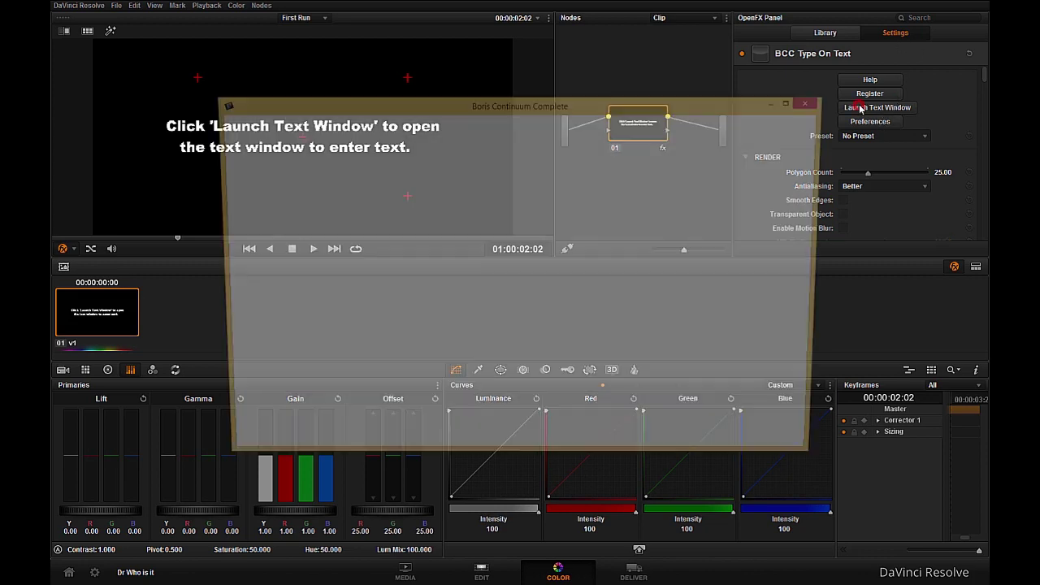
click(360, 215)
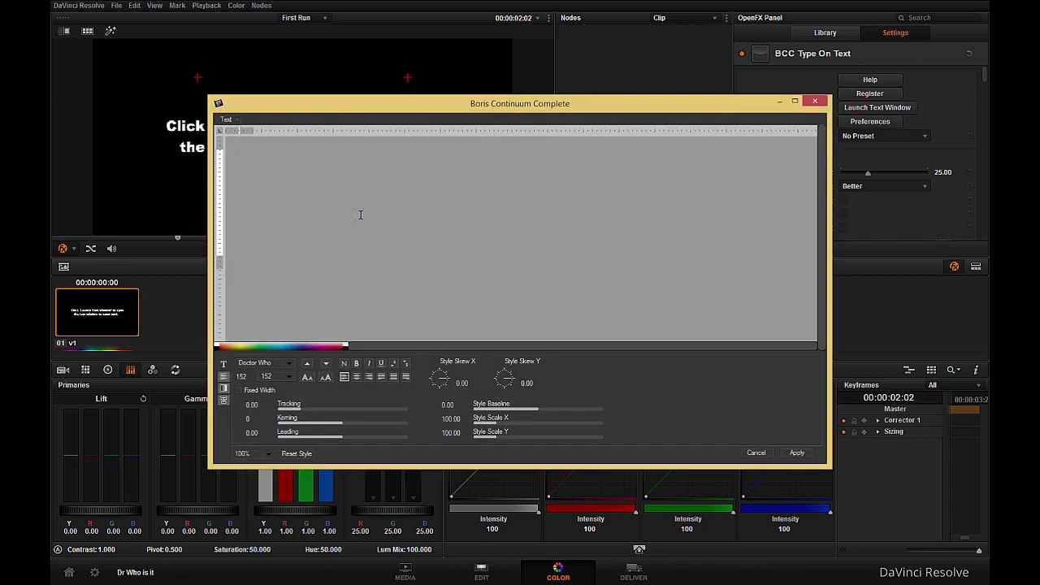
text(DOCTOR WHO)
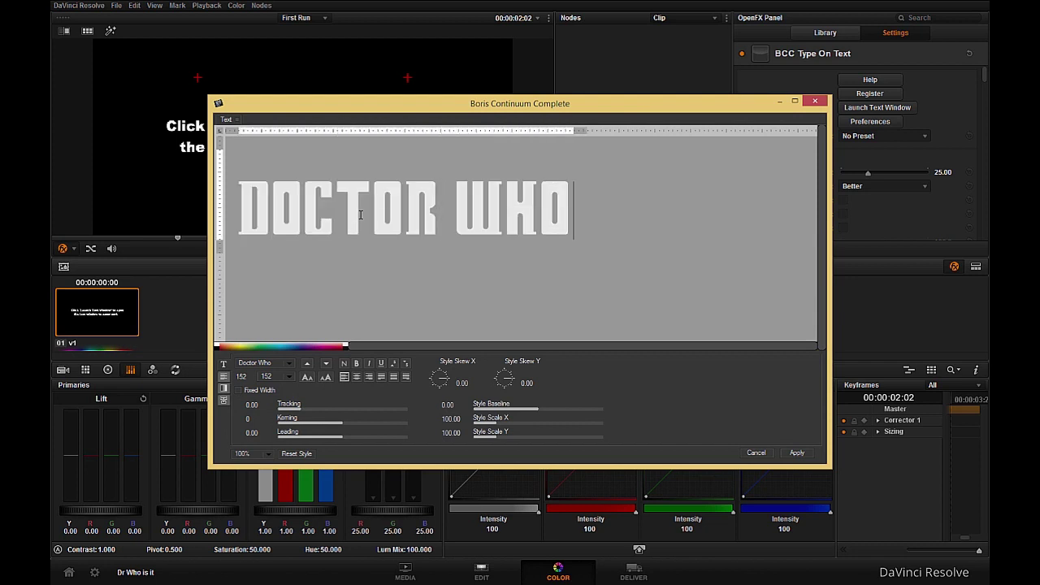
Select the whole title, try other fonts, and set it in Gauge.
drag(558, 233, 175, 376)
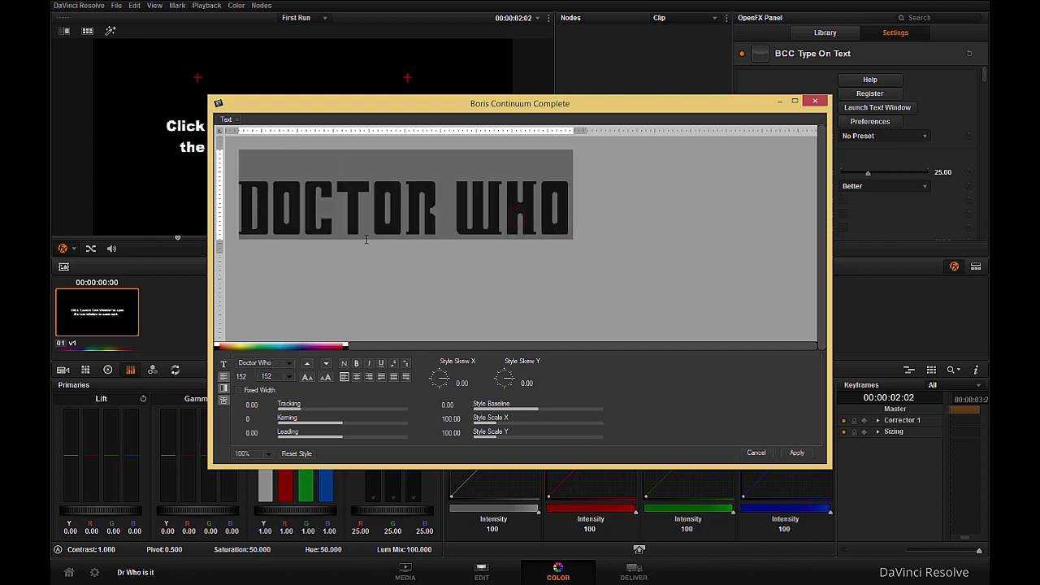
click(307, 364)
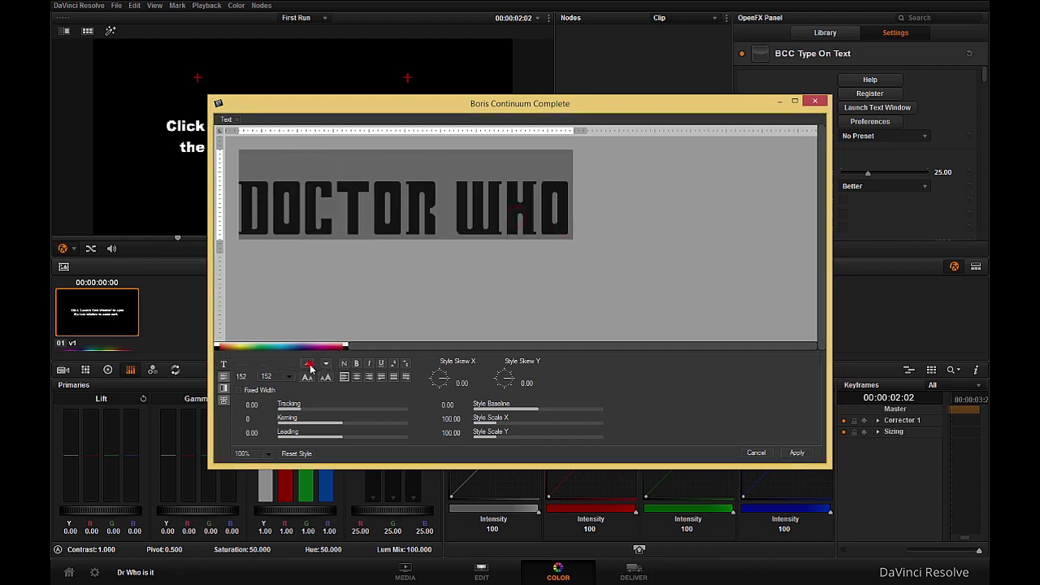
click(308, 364)
click(307, 364)
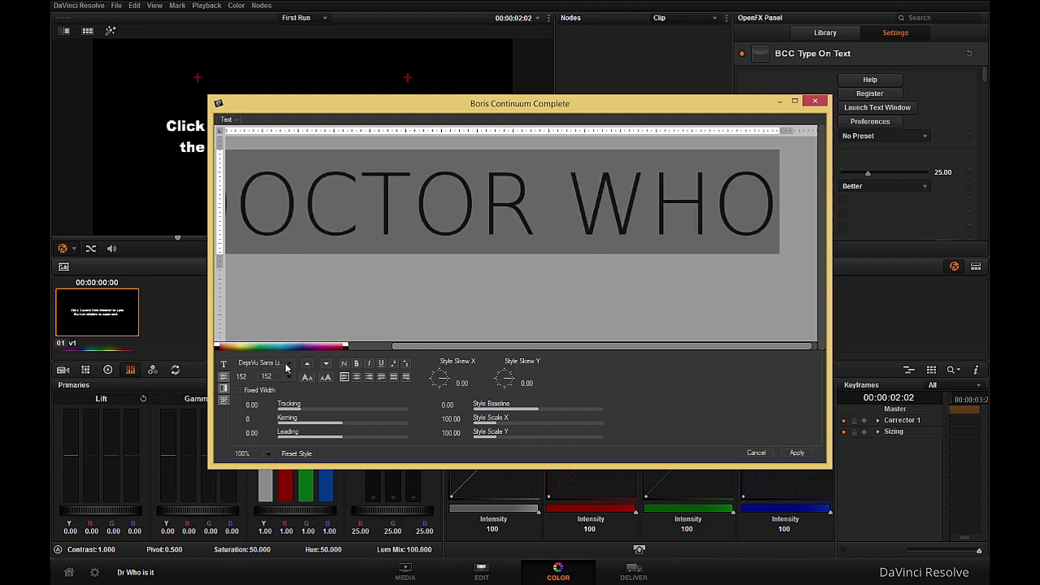
click(286, 368)
scroll(261, 301, down, 6)
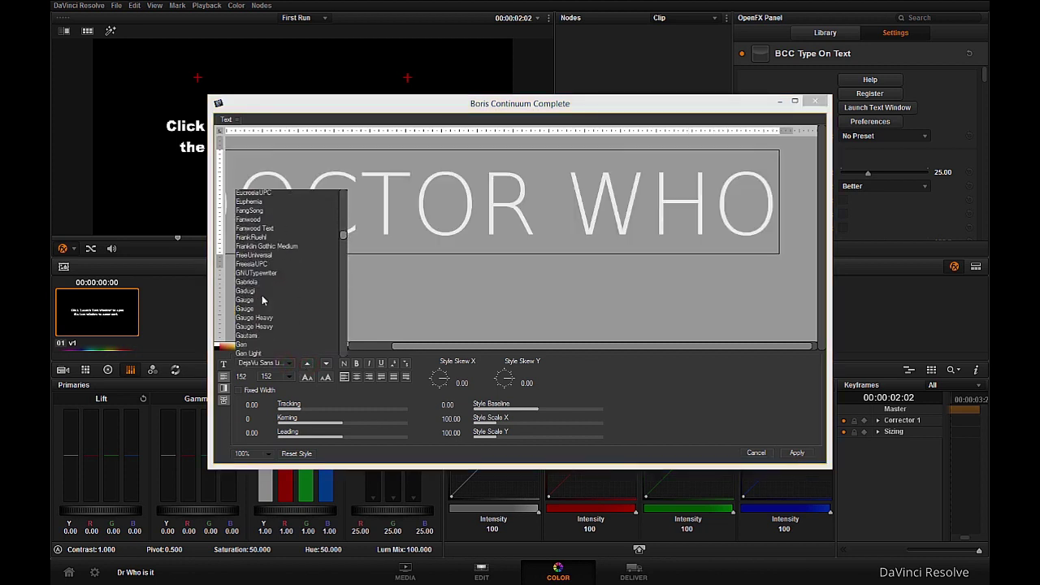
click(250, 301)
click(446, 246)
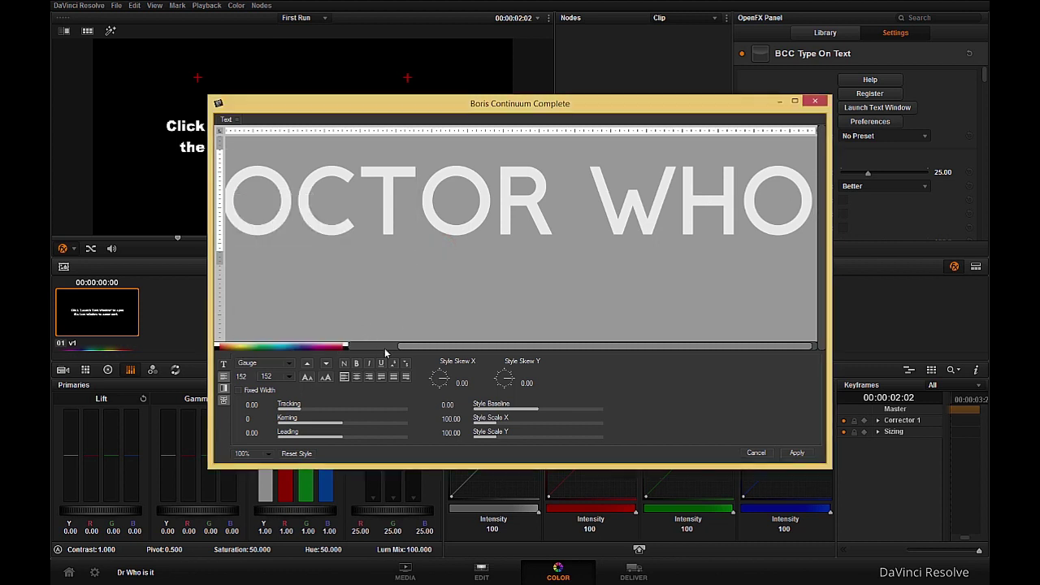
Try the border style on the first letters of the title, turn it off, and return to the text style settings.
drag(415, 346, 337, 342)
click(224, 377)
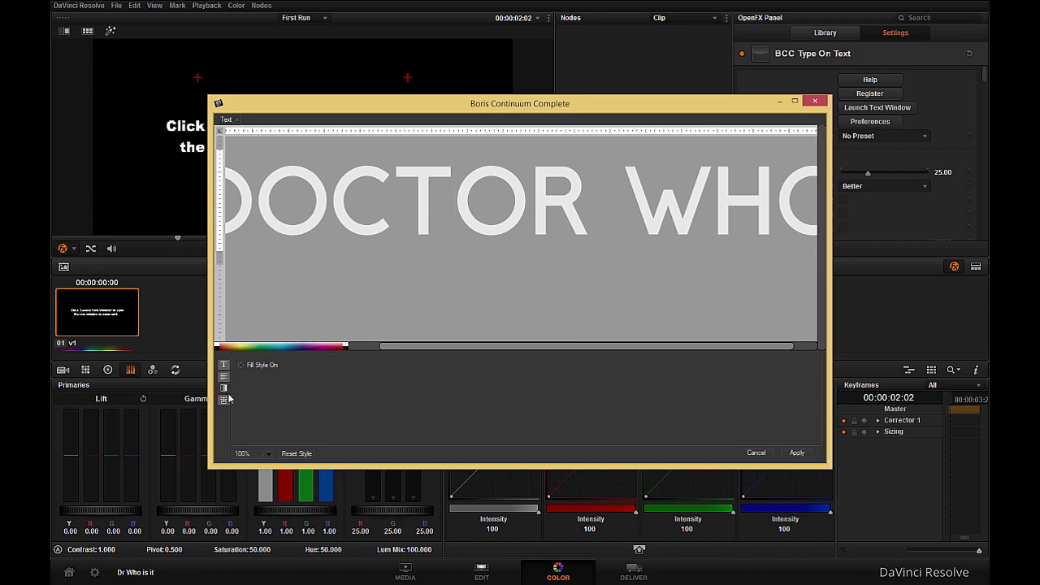
click(224, 399)
click(240, 365)
drag(439, 176, 308, 344)
click(240, 365)
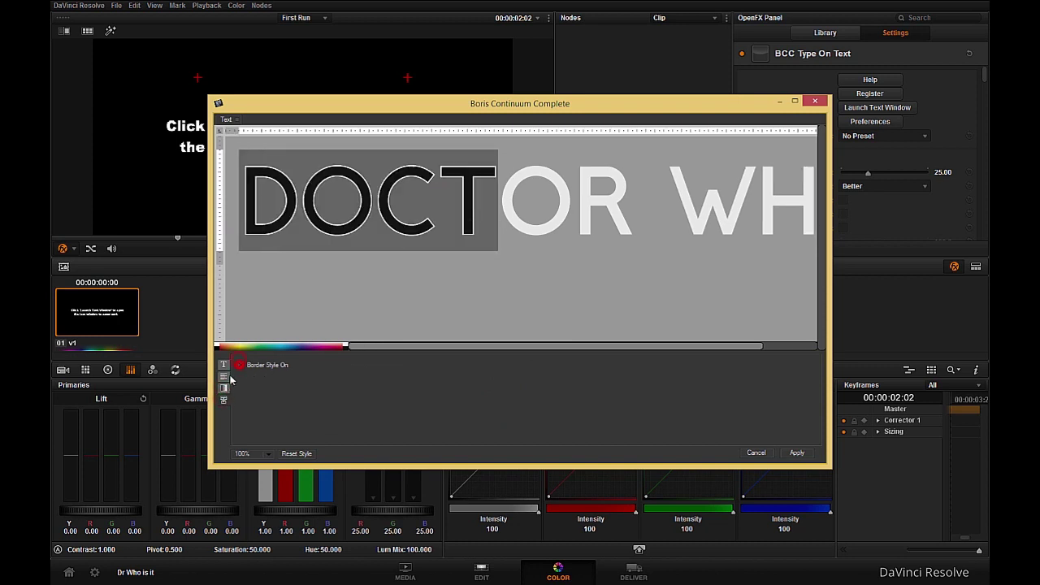
click(241, 367)
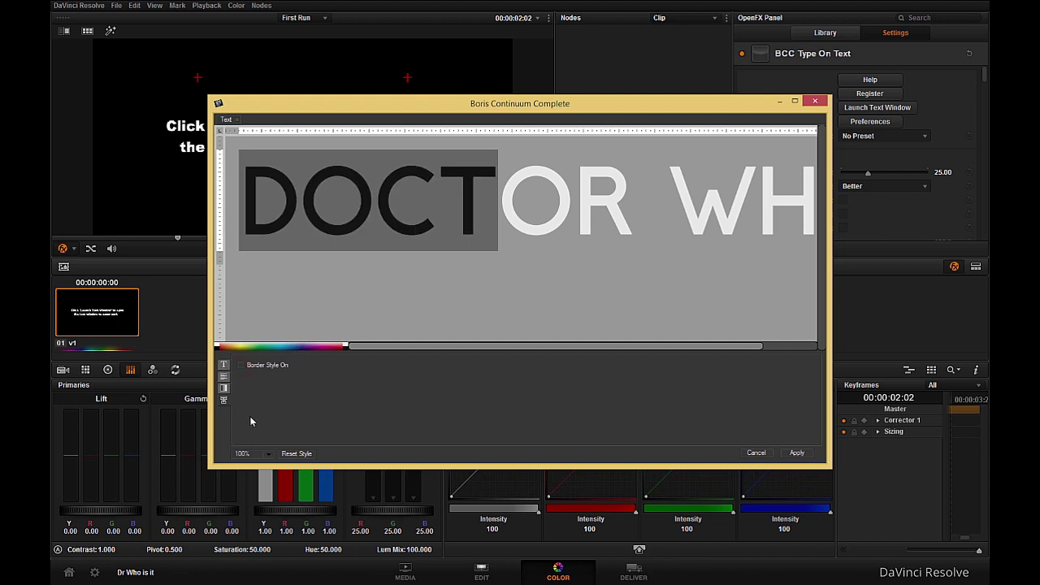
click(223, 365)
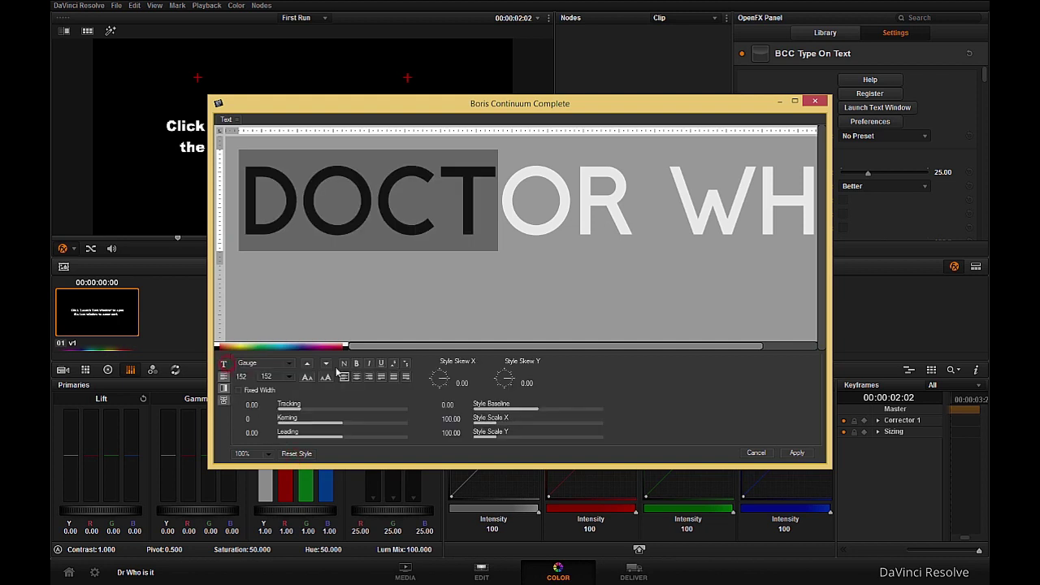
Set the entire title in the Doctor Who font and apply the text to the effect.
click(457, 204)
key(ctrl+a)
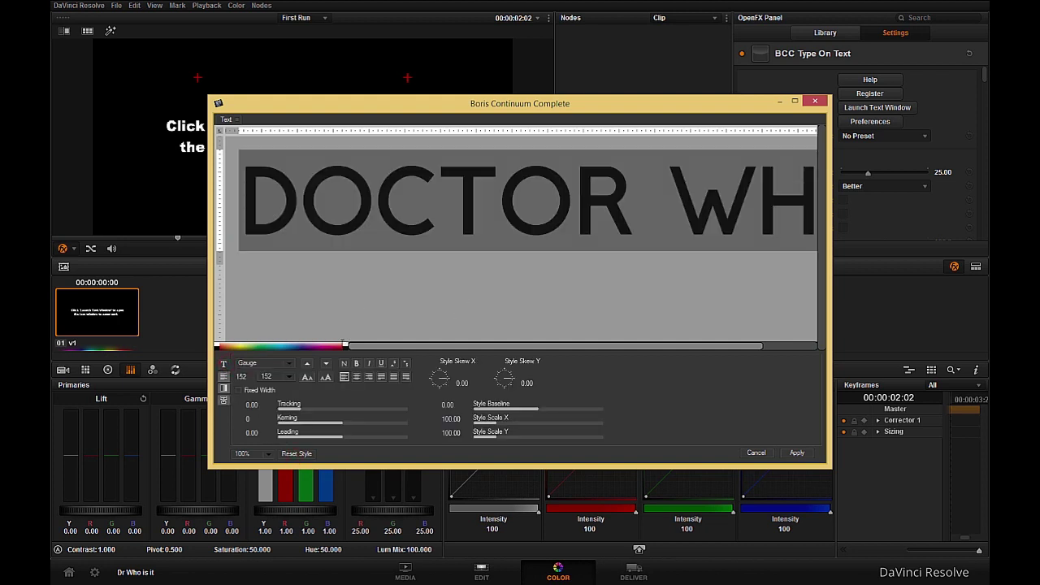
click(286, 369)
scroll(279, 330, up, 3)
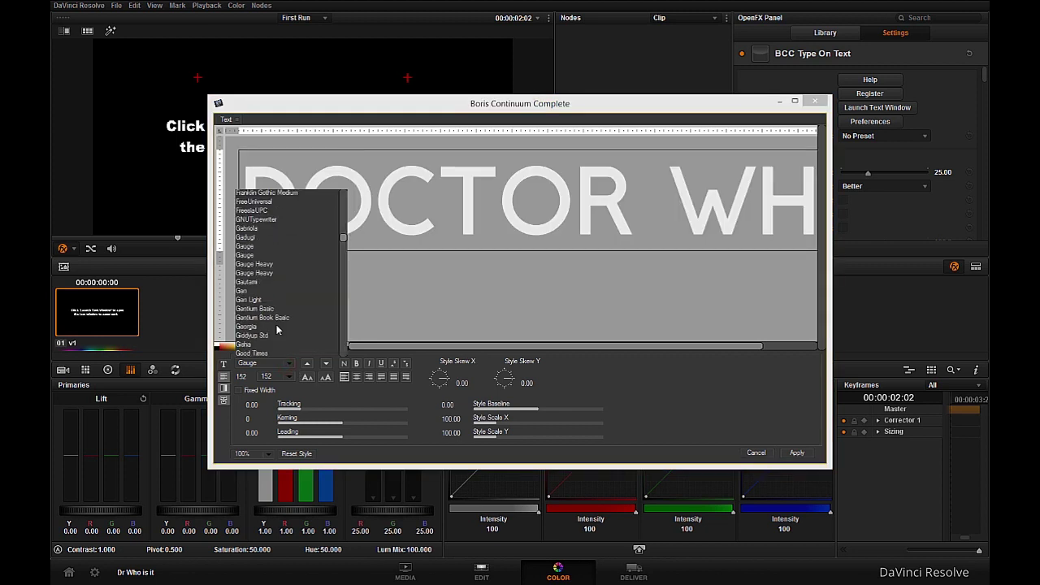
scroll(276, 329, up, 5)
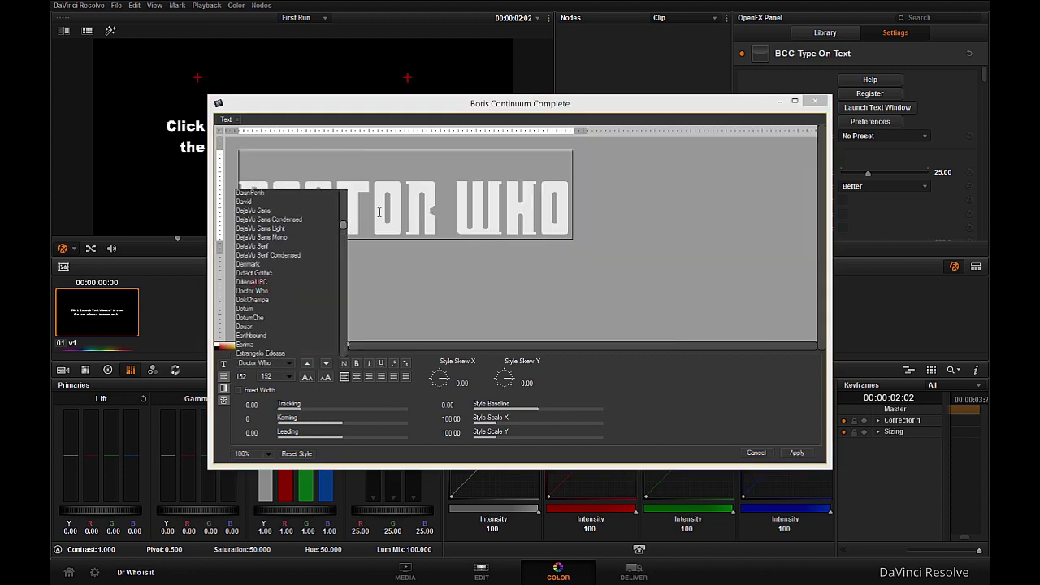
click(263, 295)
click(796, 453)
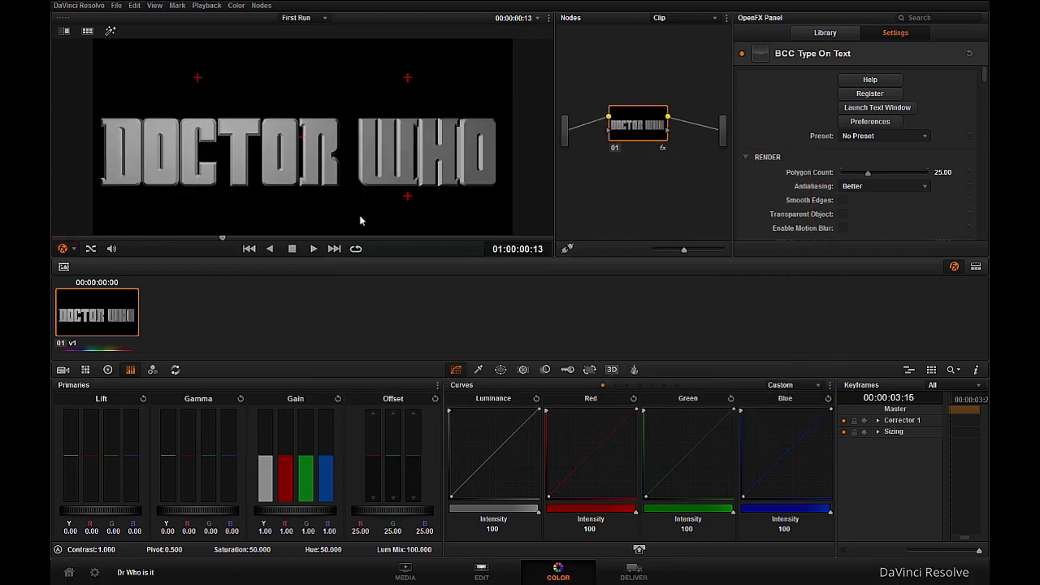
Turn on Do Reveal Effect for the BCC Type On Text title.
scroll(764, 140, down, 10)
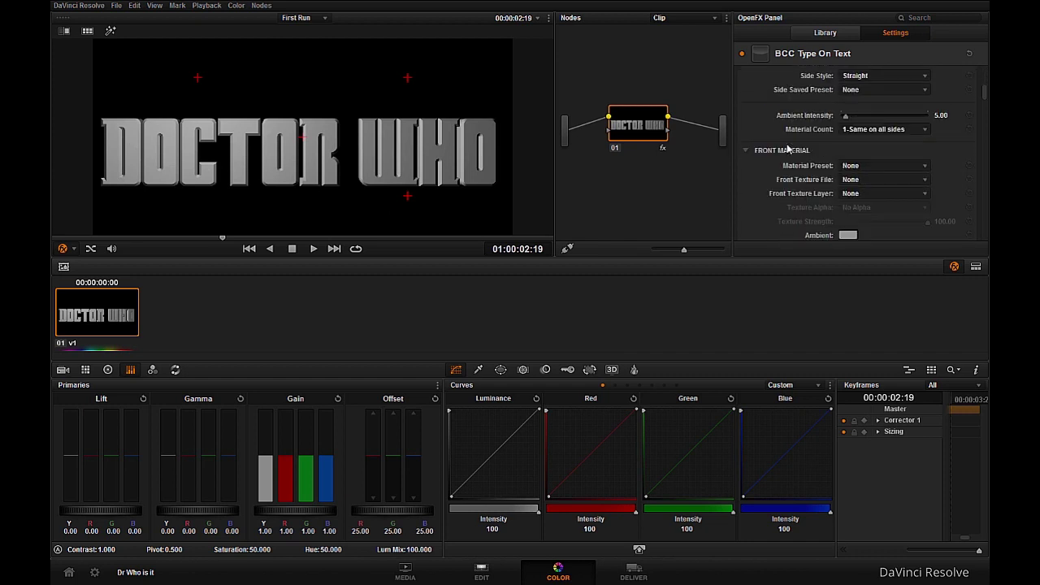
scroll(786, 149, down, 10)
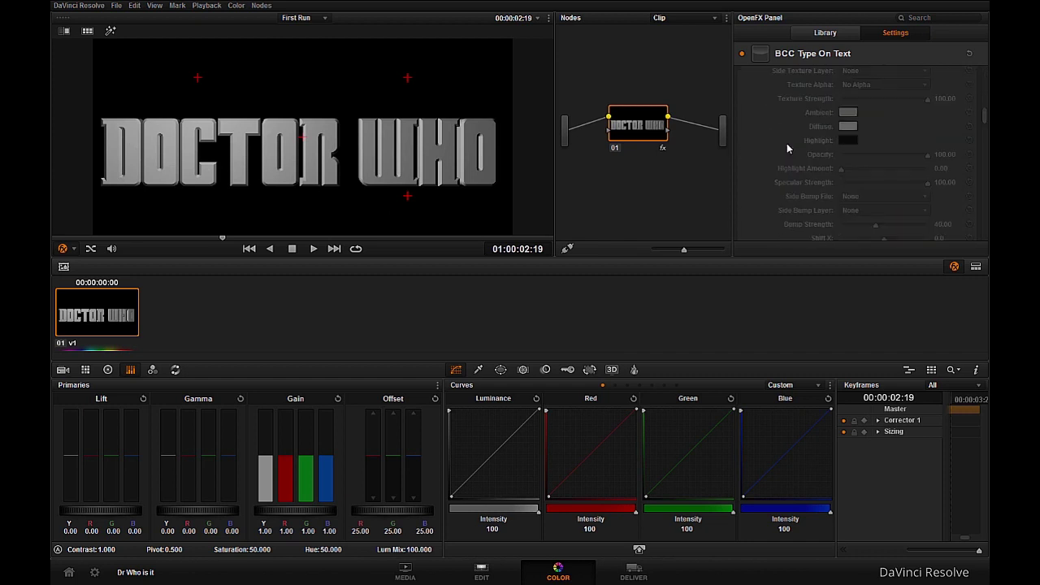
scroll(787, 149, down, 8)
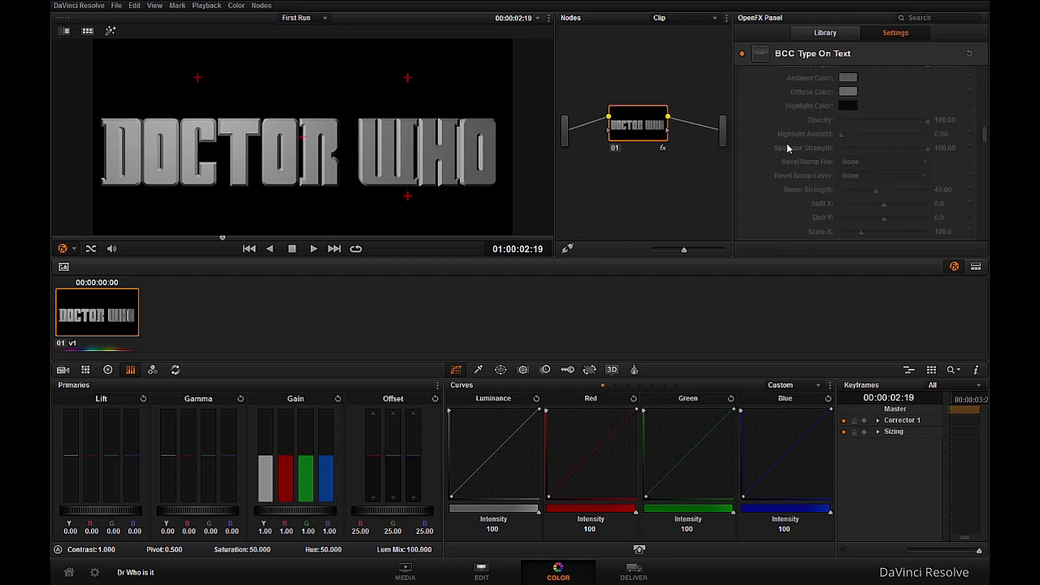
scroll(787, 143, down, 10)
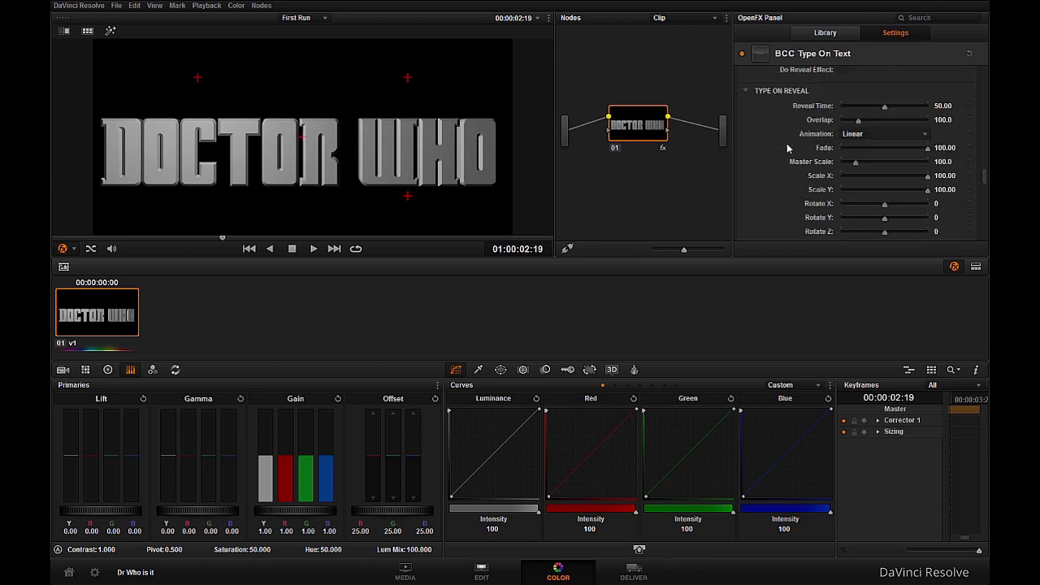
click(795, 106)
click(845, 104)
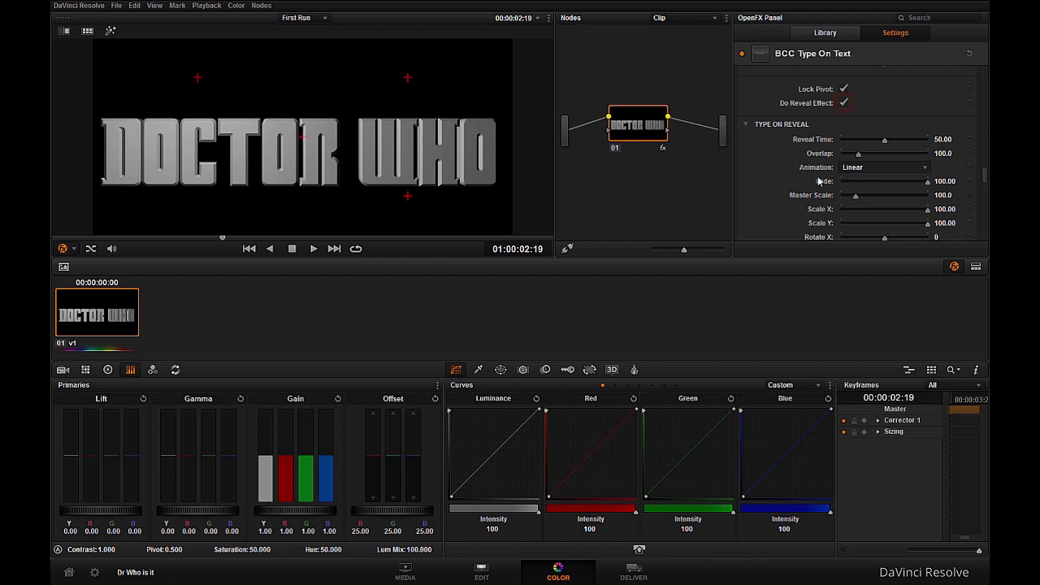
Set the type-on reveal's Fade to 0 and scrub through the clip to preview the letters fading in.
scroll(834, 193, down, 1)
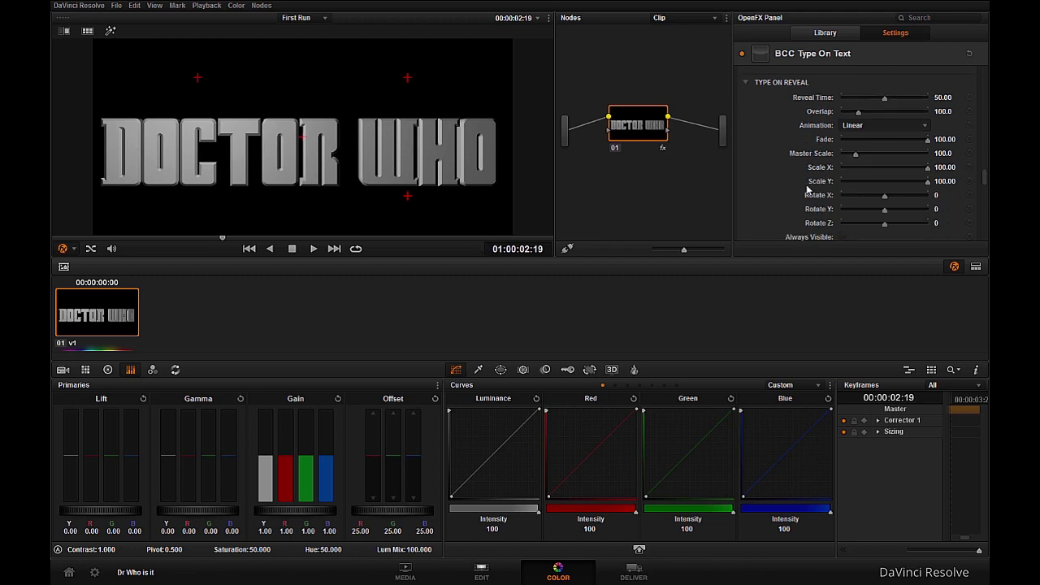
scroll(845, 162, down, 5)
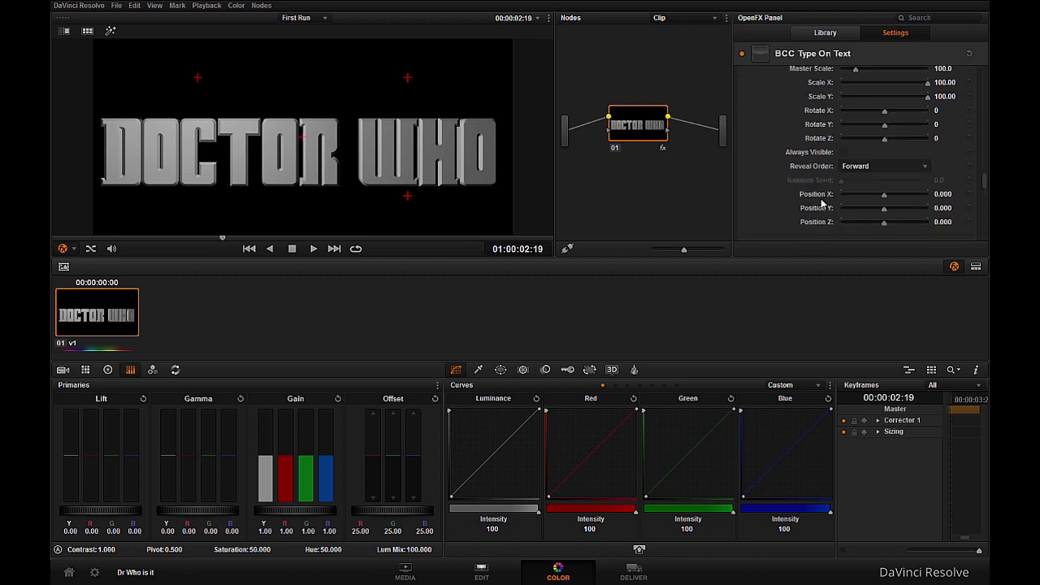
scroll(825, 195, up, 5)
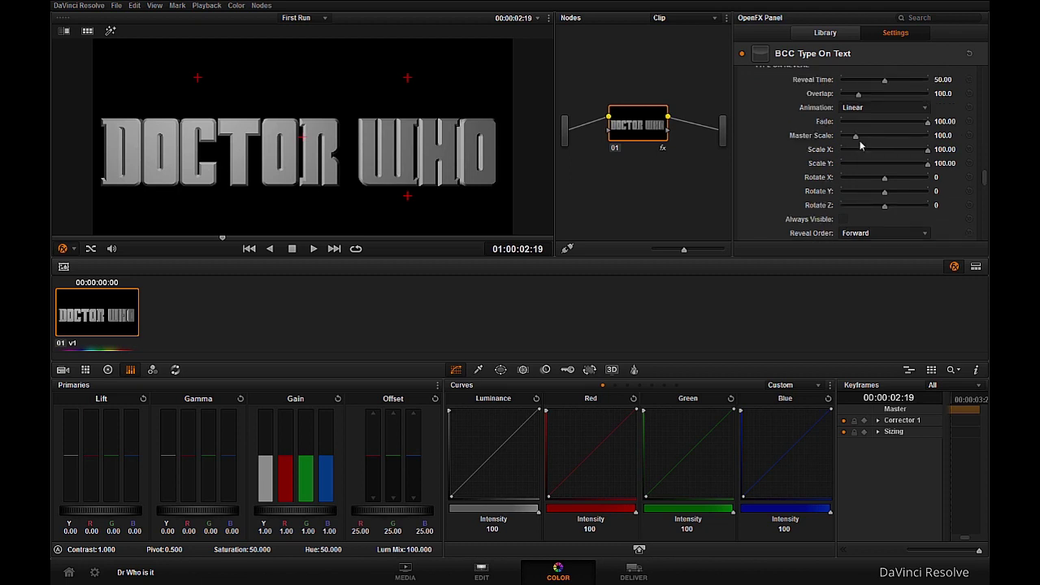
drag(876, 124, 823, 138)
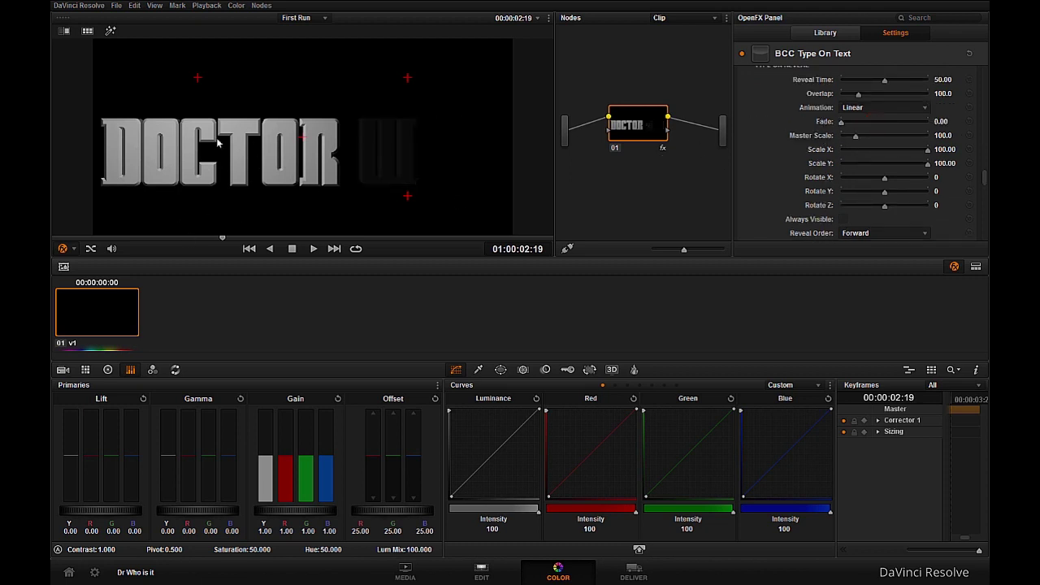
drag(174, 238, 250, 238)
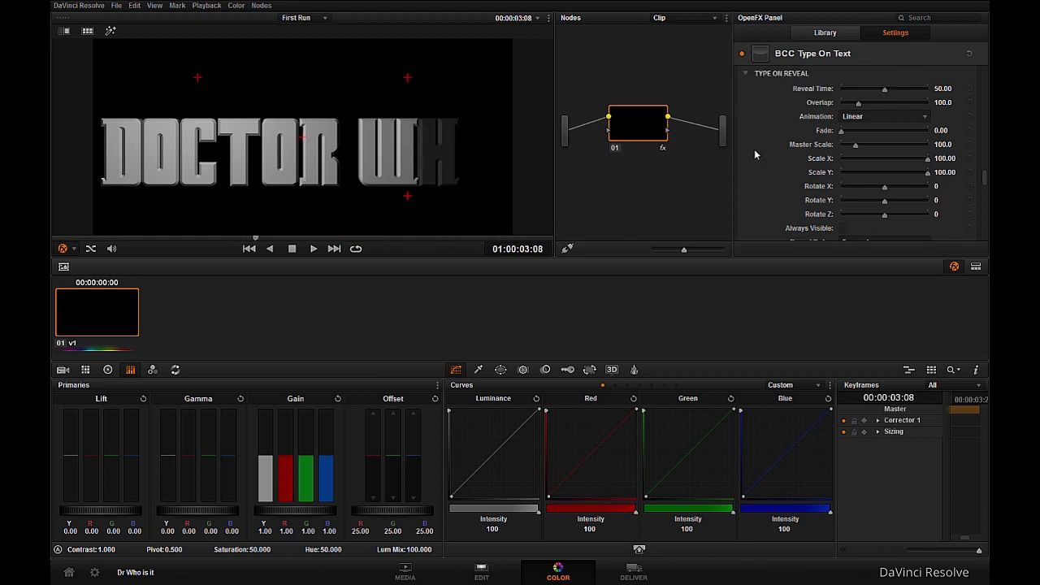
Set the reveal's Position Z to 5.000 and play the clip to preview the animation.
scroll(813, 155, down, 5)
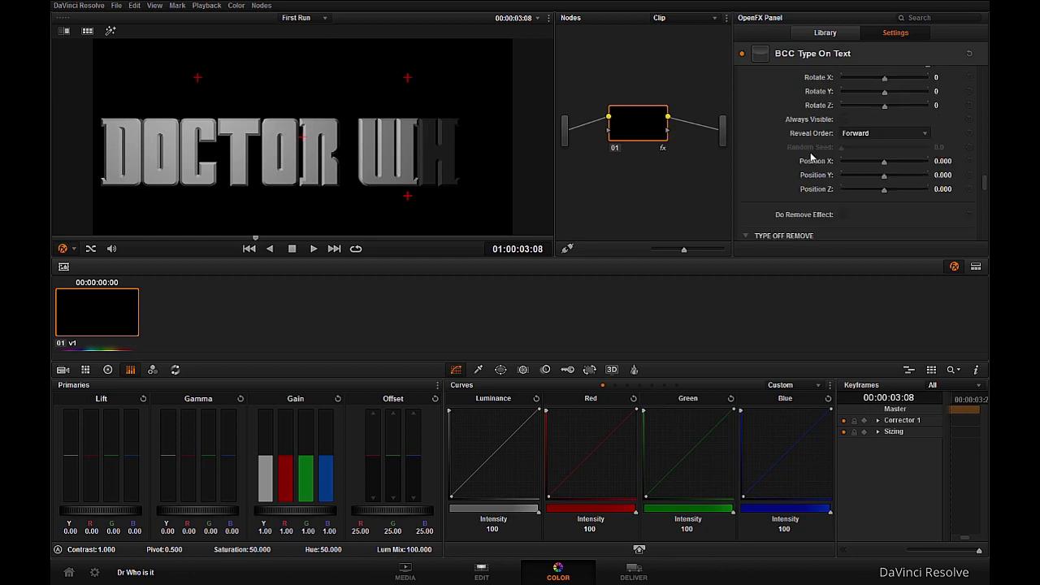
drag(884, 191, 988, 192)
key(j)
drag(127, 249, 311, 248)
click(311, 249)
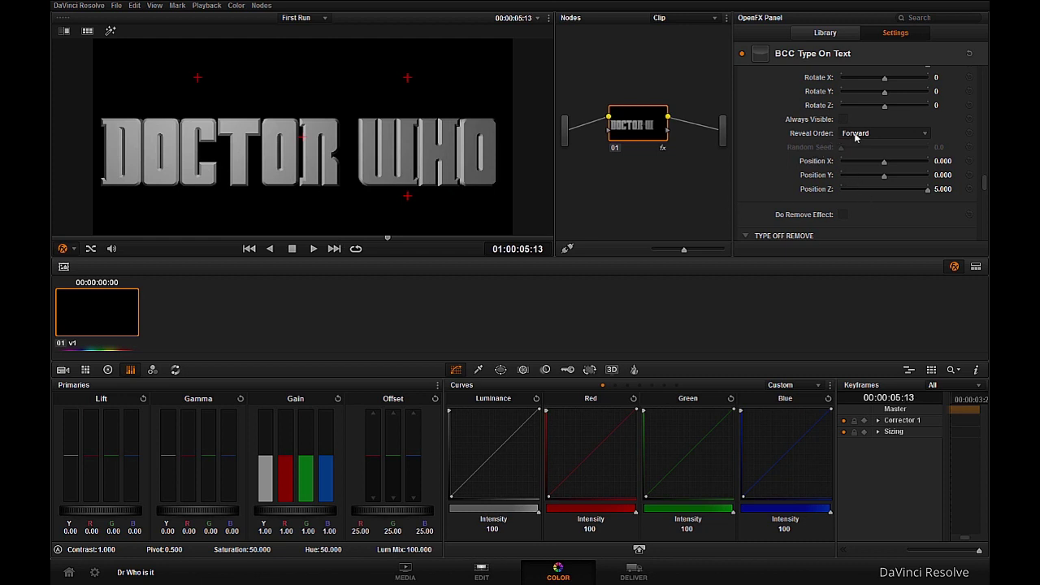
Try the Reverse reveal order, switch it to Random with a Random Seed of 98, and preview the result.
click(855, 137)
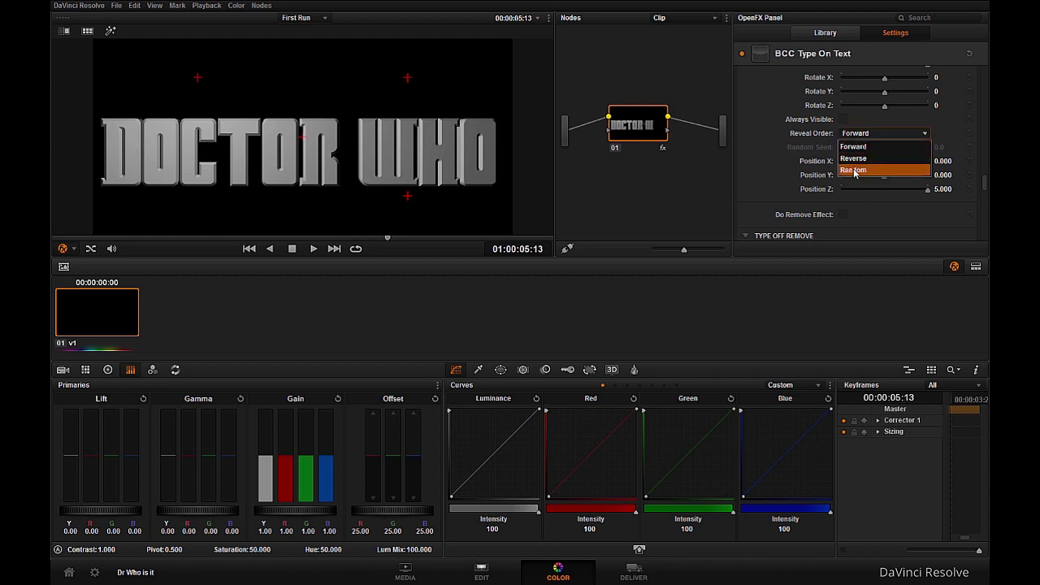
click(855, 159)
click(862, 130)
click(856, 169)
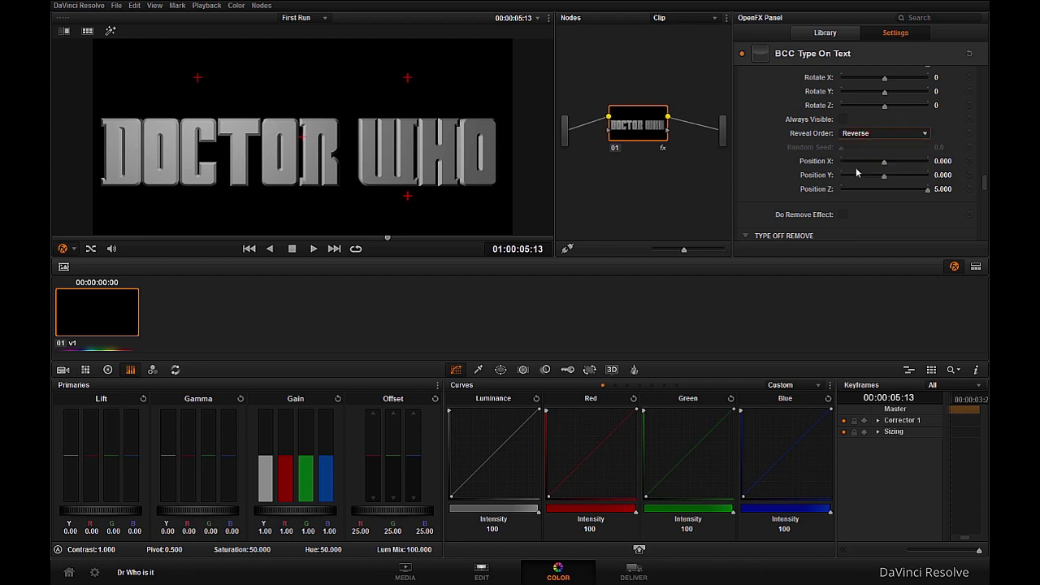
drag(847, 150, 854, 152)
drag(175, 238, 126, 235)
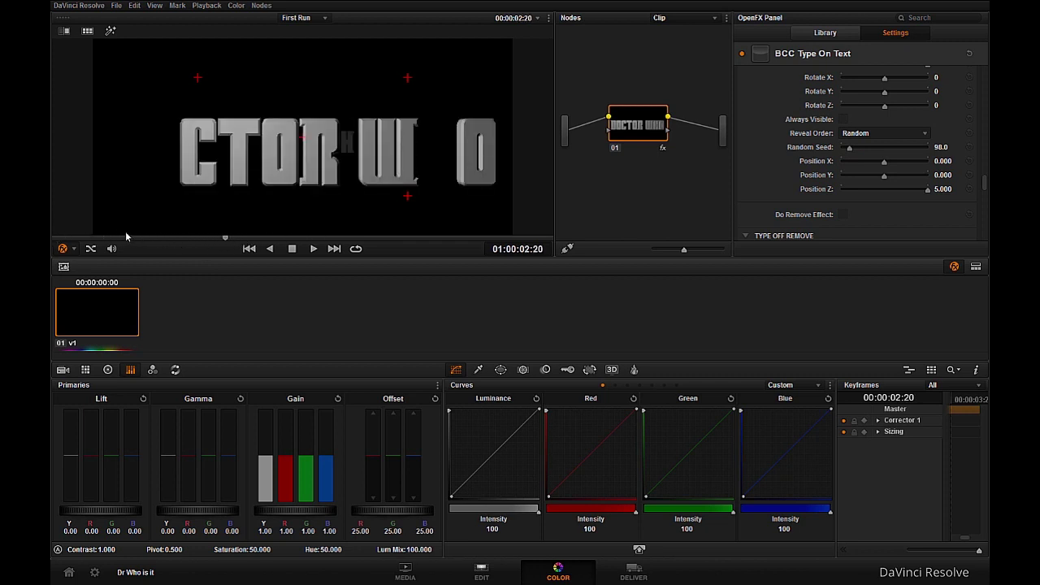
scroll(813, 146, up, 3)
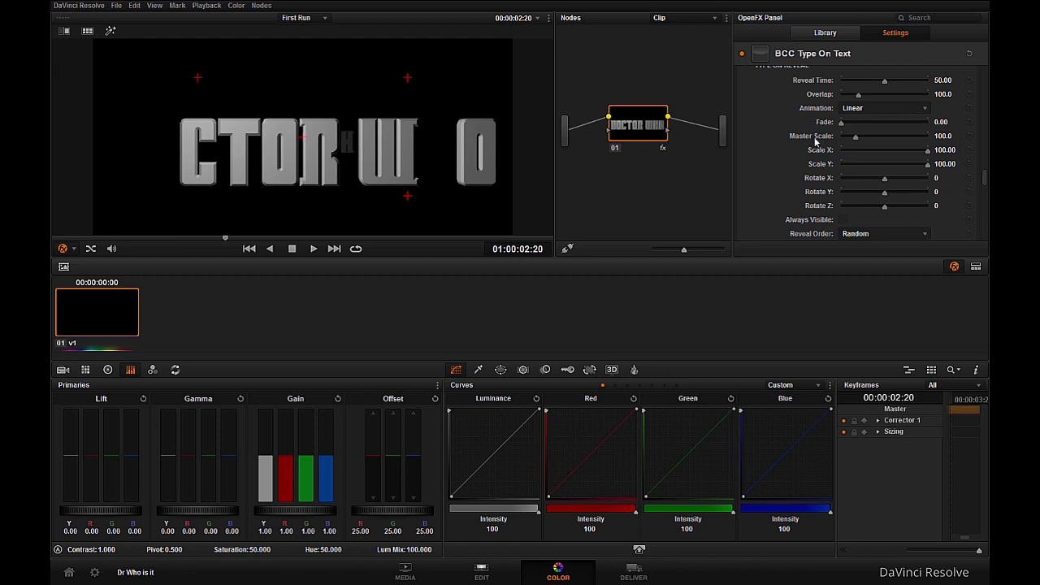
Set the type-on reveal's Overlap to 500 and scrub the clip to preview the letters overlapping.
scroll(816, 142, up, 1)
drag(857, 131, 933, 130)
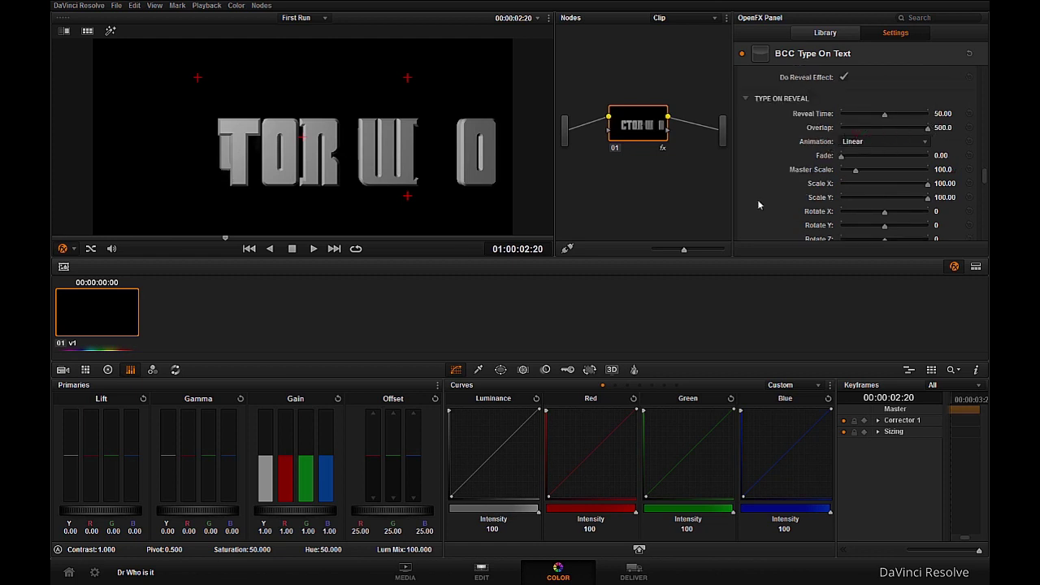
mouse_move(208, 242)
mouse_down()
mouse_move(62, 248)
mouse_move(226, 244)
mouse_up()
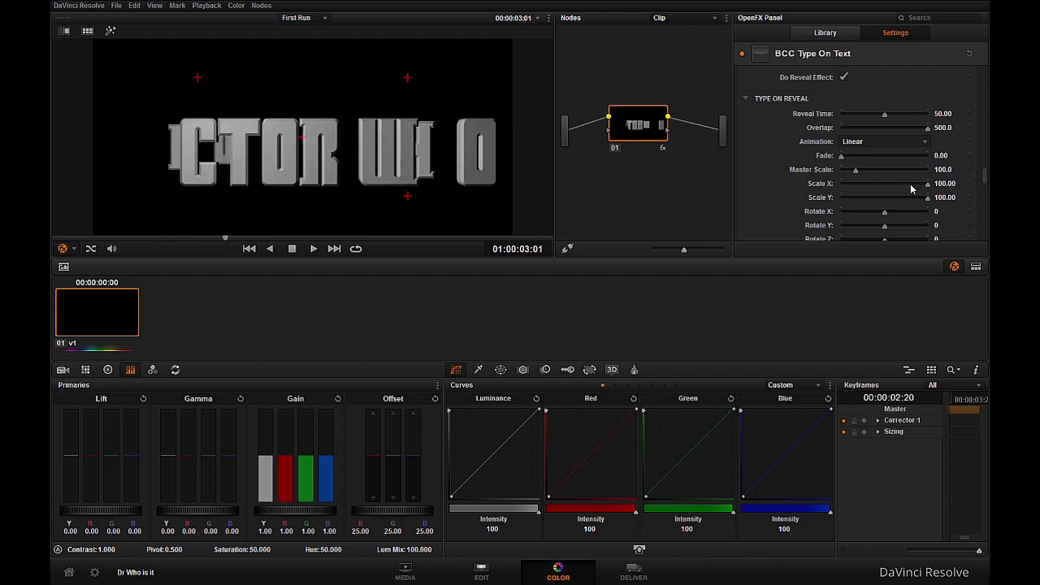
Shorten the type-on reveal's Reveal Time to 9.80 and scrub from the clip's start to preview it.
click(855, 117)
click(851, 117)
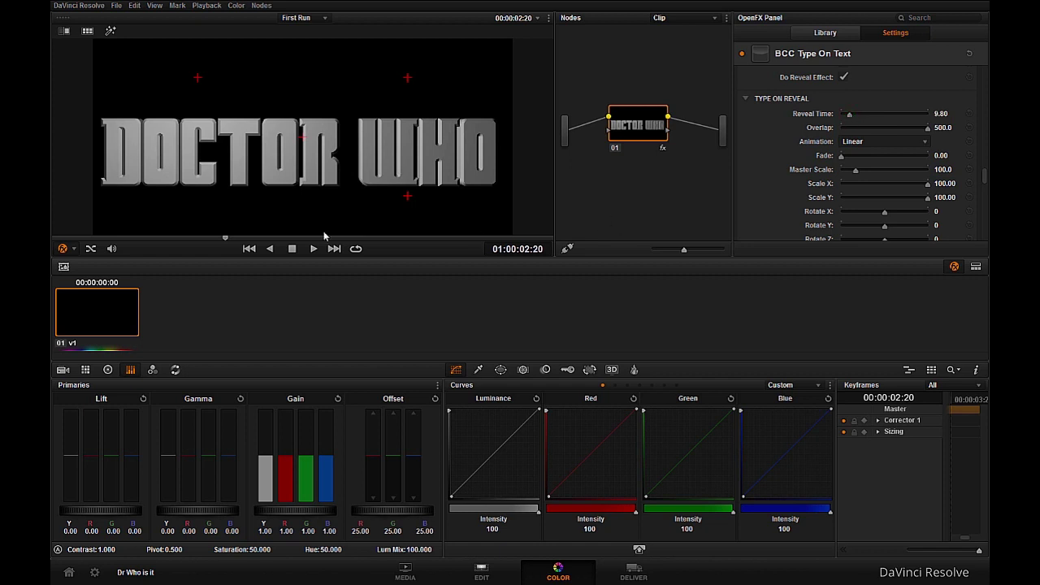
mouse_move(134, 236)
mouse_down()
mouse_move(57, 238)
mouse_move(179, 238)
mouse_move(133, 239)
mouse_move(139, 228)
mouse_move(77, 244)
mouse_move(90, 249)
mouse_move(104, 237)
mouse_move(200, 238)
mouse_up()
Turn on Do Remove Effect and move the playhead to 01:00:05:05.
scroll(812, 166, down, 4)
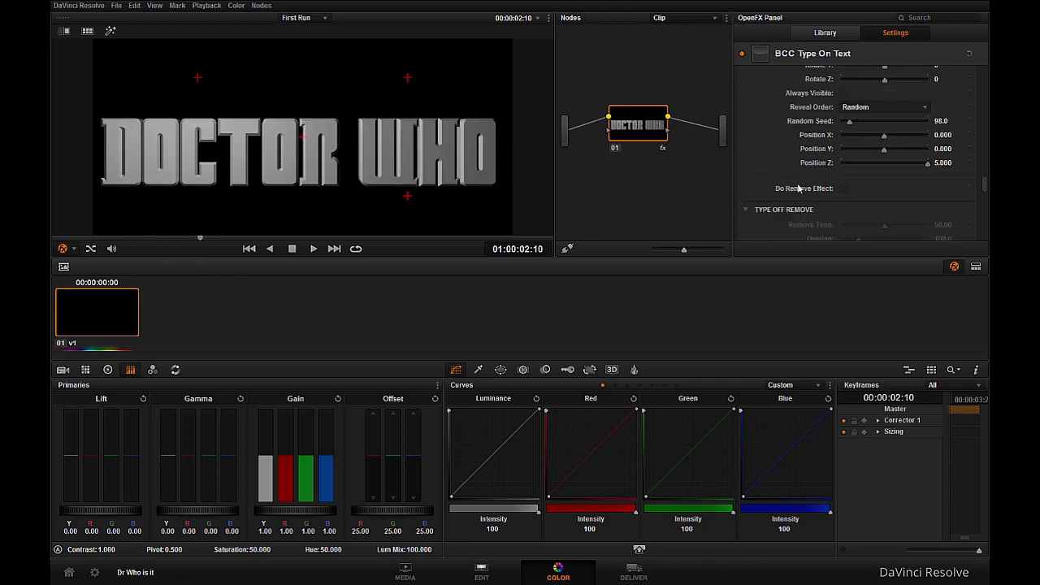
scroll(793, 187, up, 4)
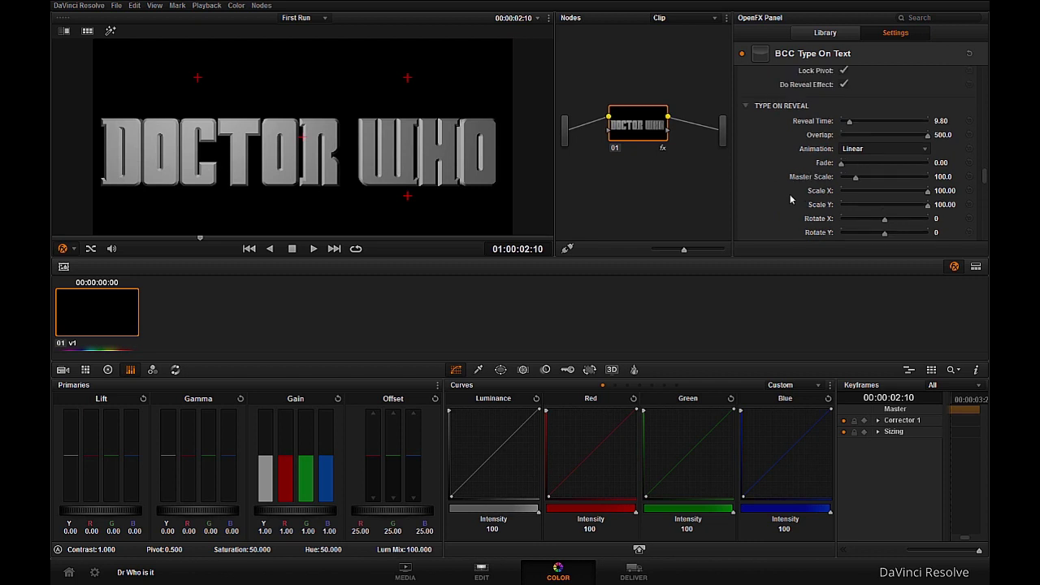
scroll(791, 198, down, 4)
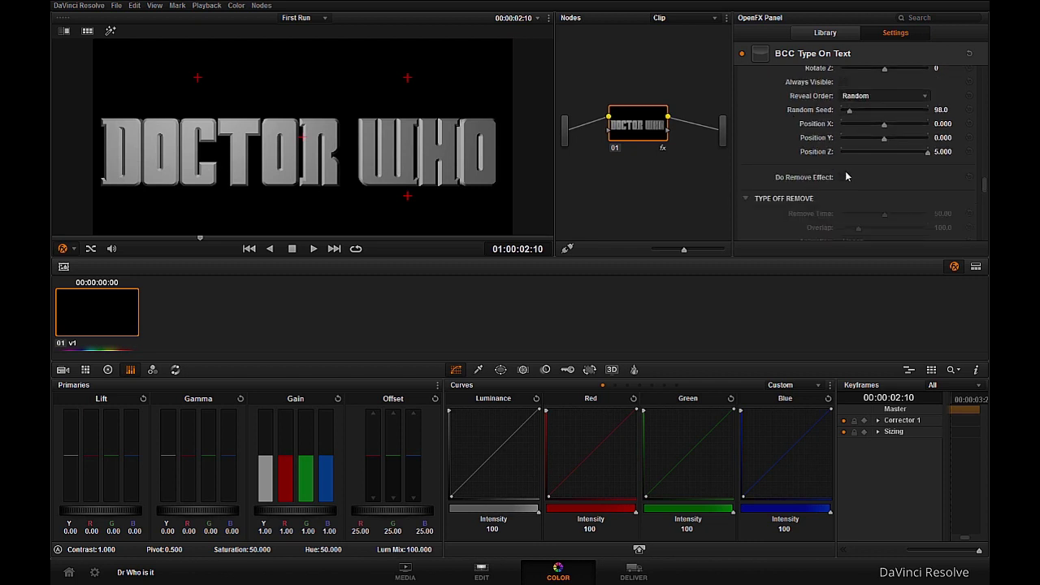
click(842, 177)
scroll(786, 196, down, 4)
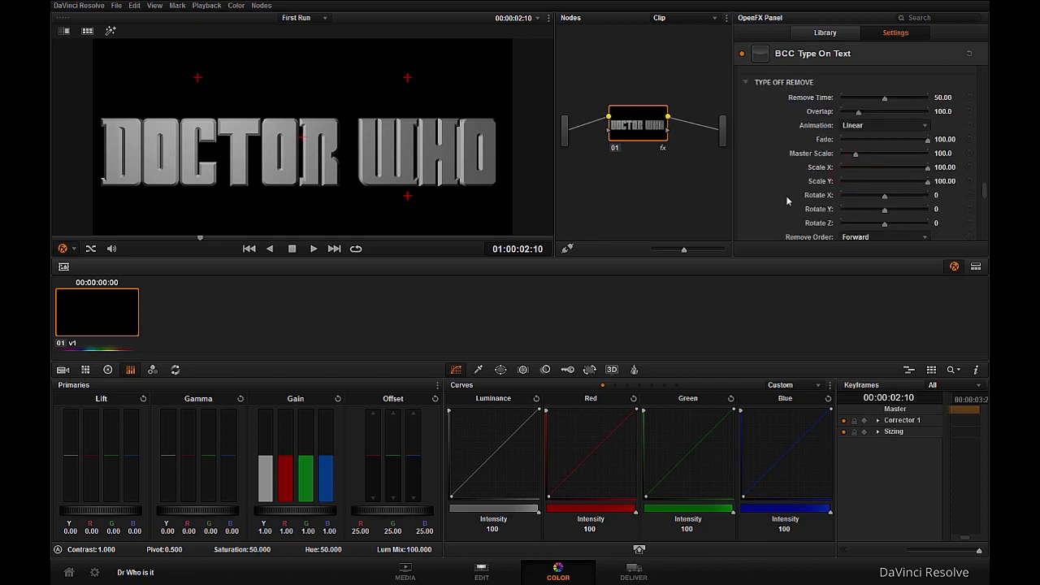
click(369, 239)
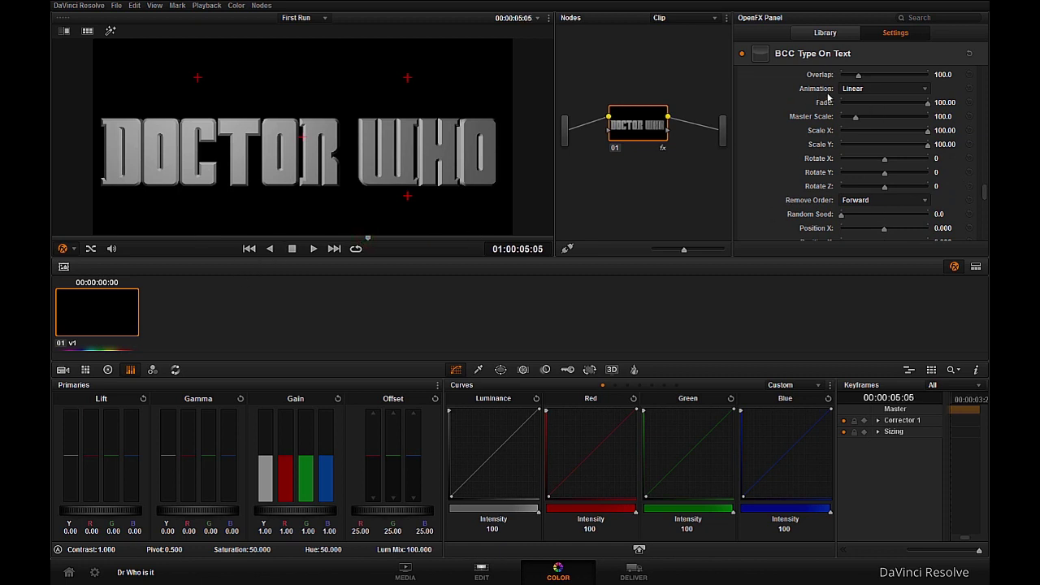
Set the type-off remove's Overlap to 500 and Position Z to -3.824, and preview the letters leaving.
scroll(828, 97, up, 1)
drag(868, 110, 941, 115)
scroll(811, 176, down, 3)
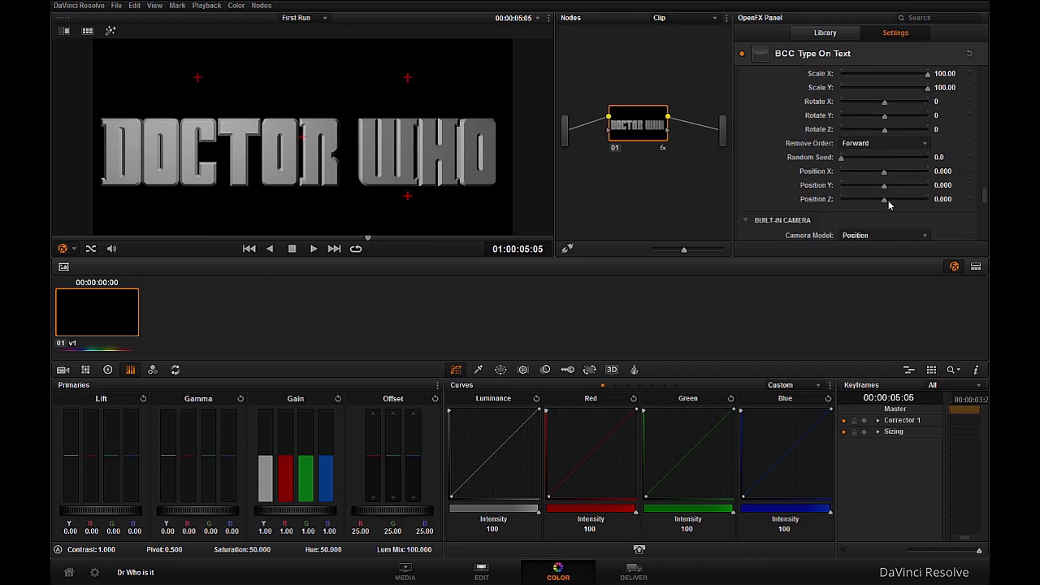
drag(888, 204, 858, 204)
drag(367, 239, 393, 240)
key(space)
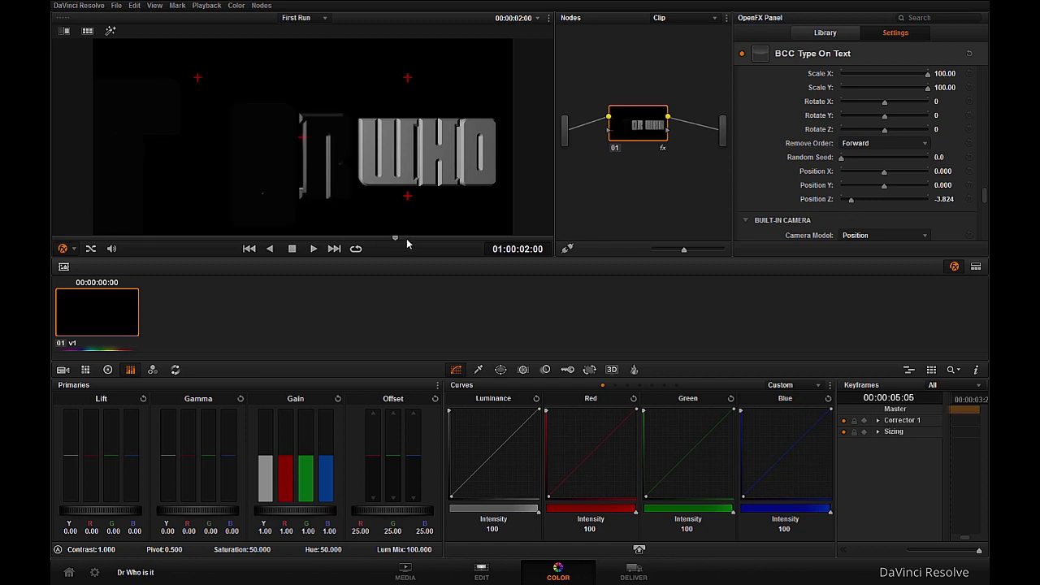
Set the type-off remove's Animation to Accelerate.
scroll(812, 174, up, 4)
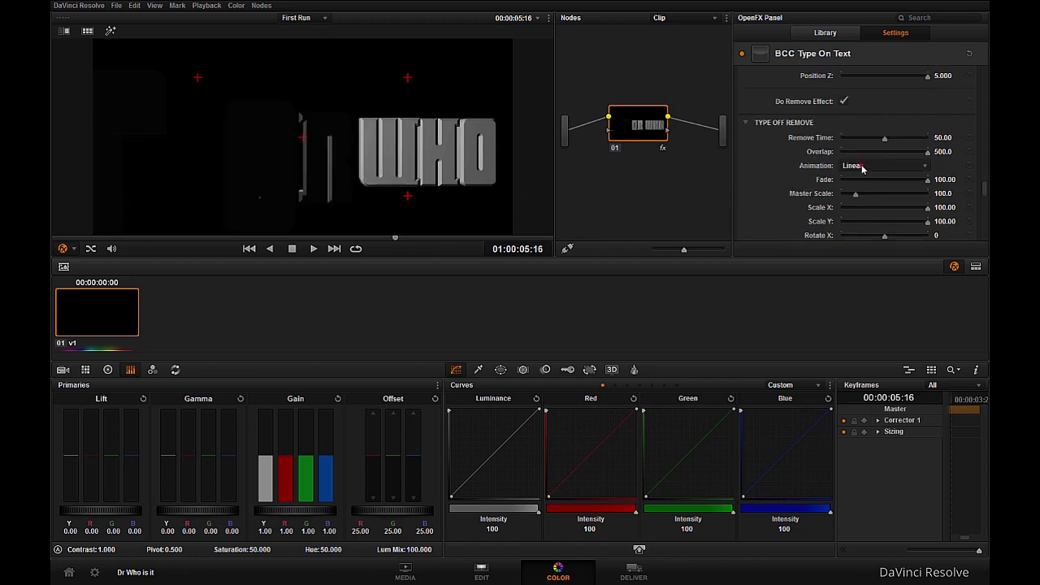
click(862, 167)
click(862, 202)
scroll(801, 203, down, 2)
scroll(831, 175, down, 1)
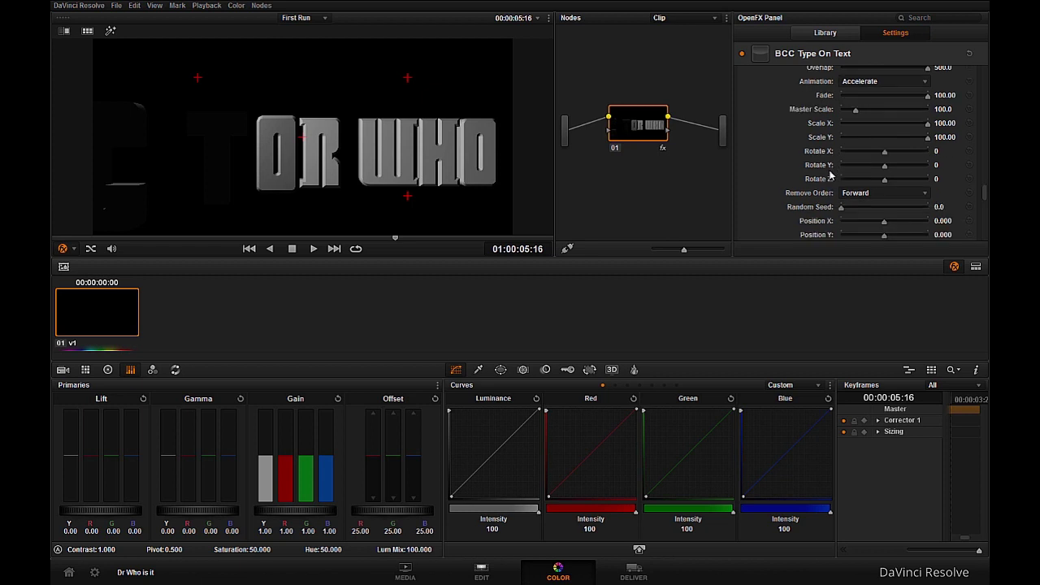
Set the type-off Remove Order to Random and adjust its Random Seed.
click(862, 196)
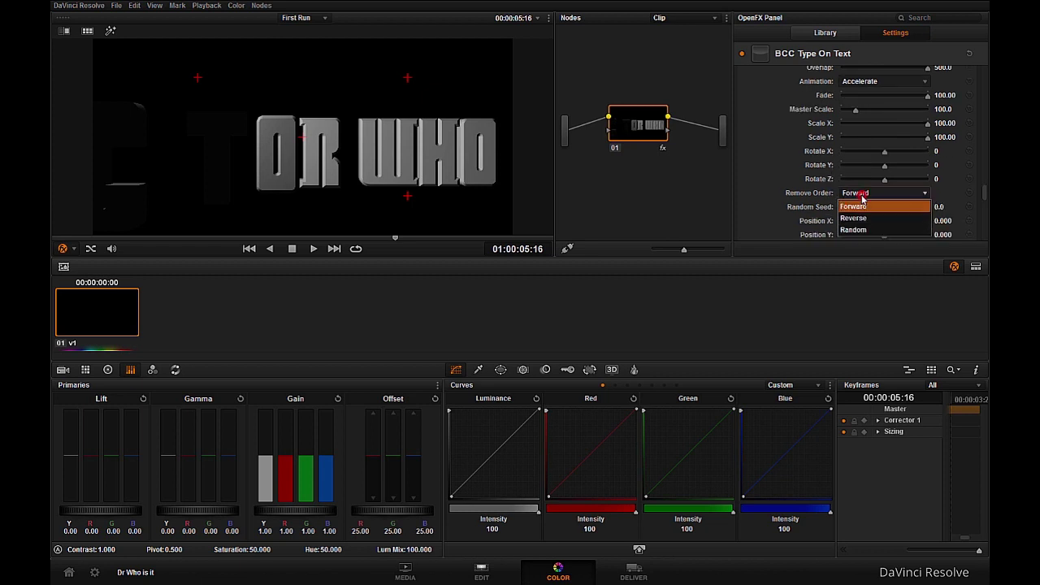
click(854, 230)
drag(853, 208, 858, 210)
Set the type-off Remove Time to 70.59 and scrub the end of the clip to preview the removal.
scroll(836, 193, up, 1)
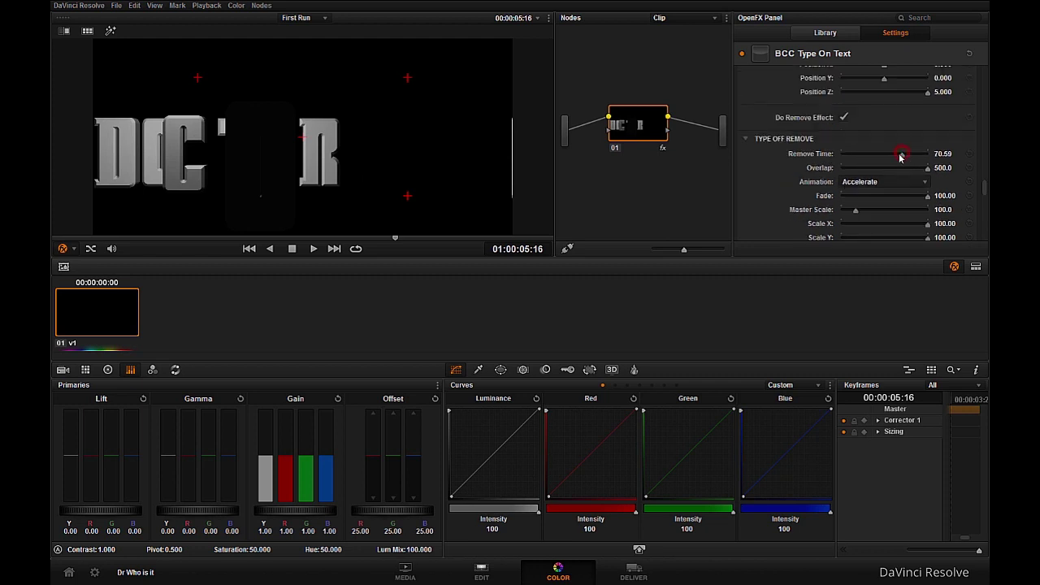
click(360, 236)
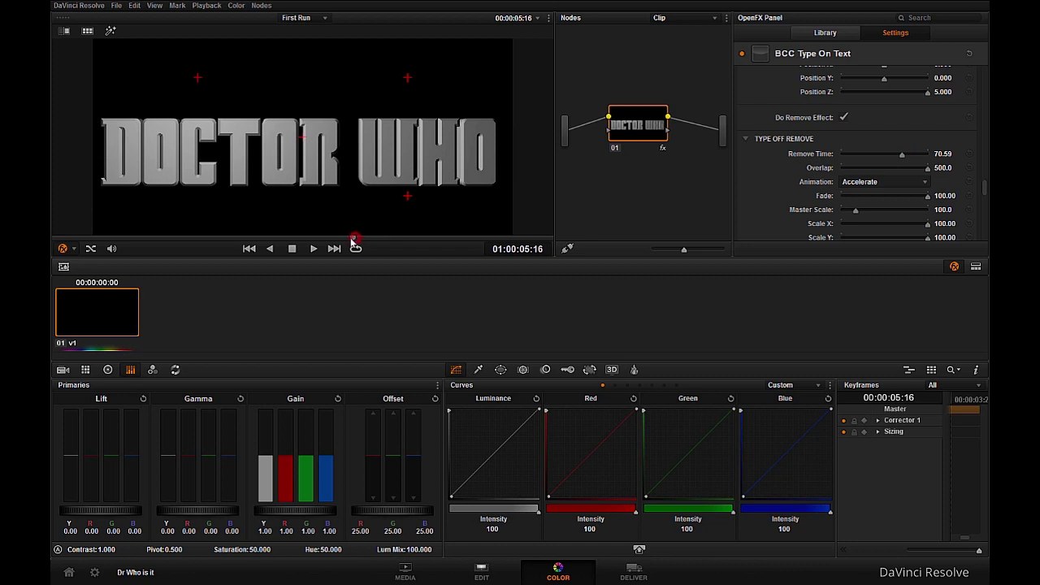
drag(381, 238, 344, 235)
Review the effect's reveal, transform, material and render settings.
scroll(792, 203, up, 4)
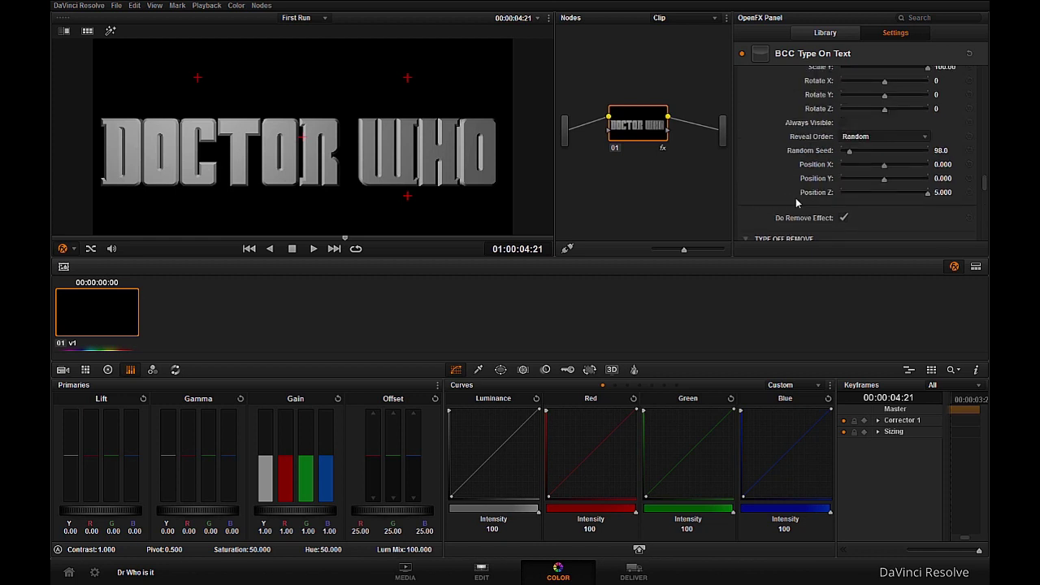
scroll(801, 106, up, 3)
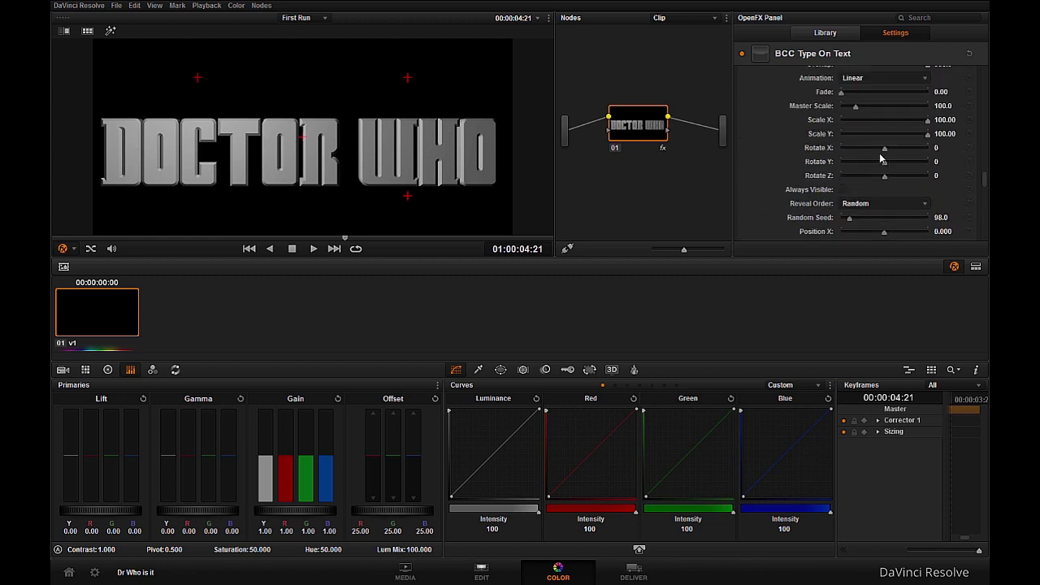
scroll(859, 132, up, 2)
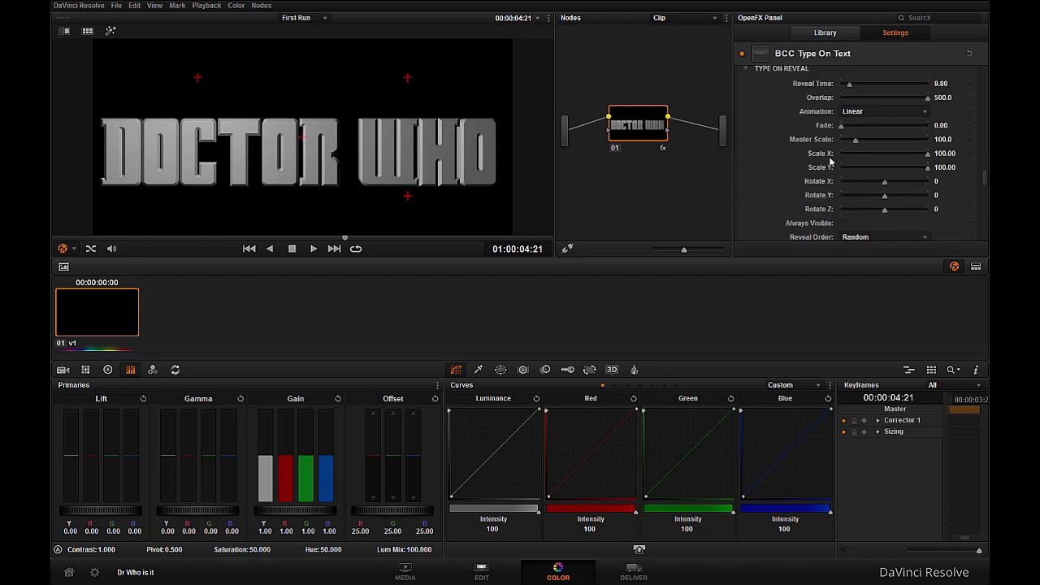
scroll(830, 160, up, 3)
scroll(828, 160, up, 10)
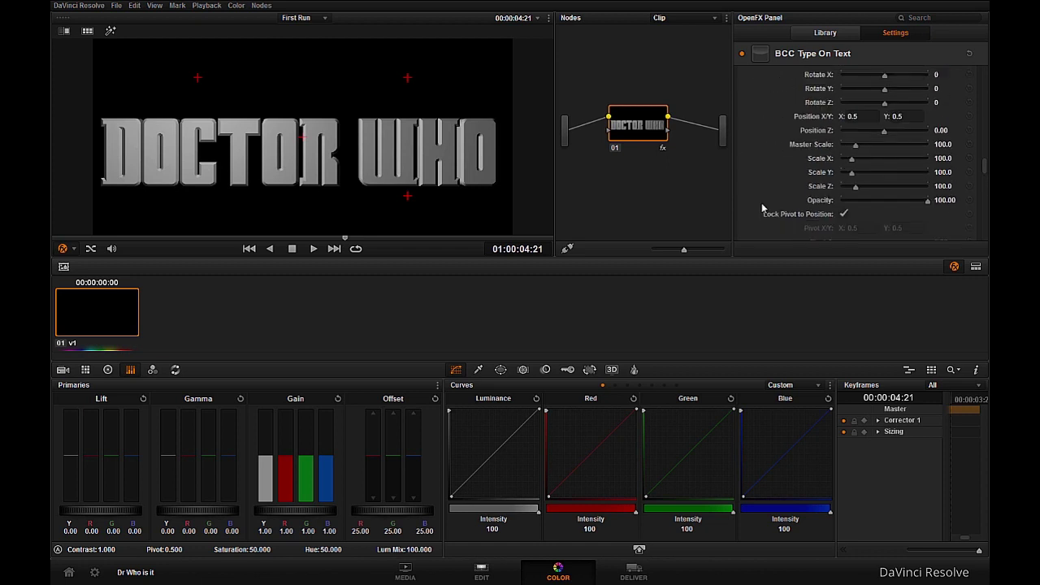
scroll(764, 208, down, 8)
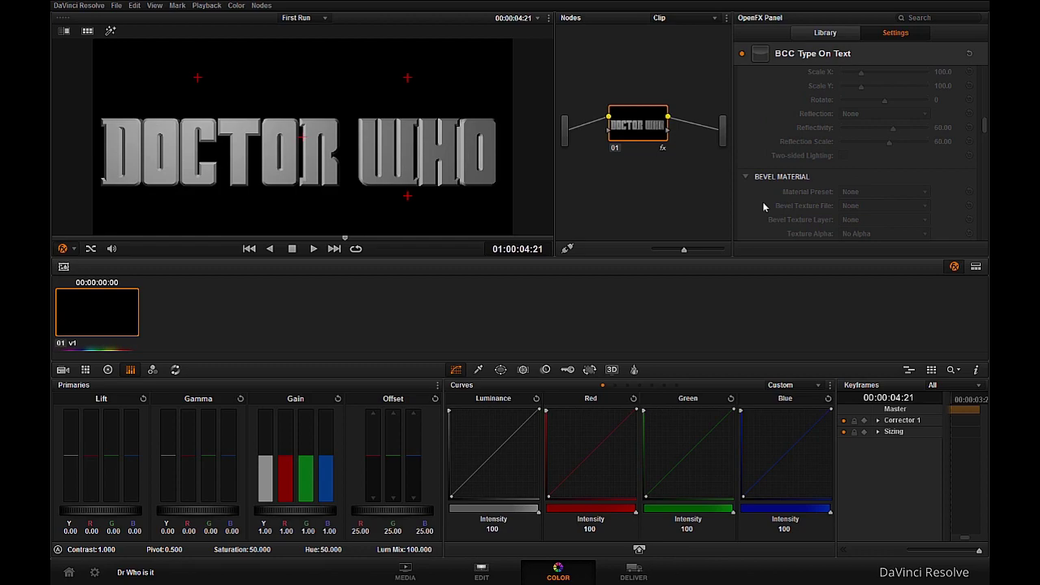
scroll(764, 207, up, 4)
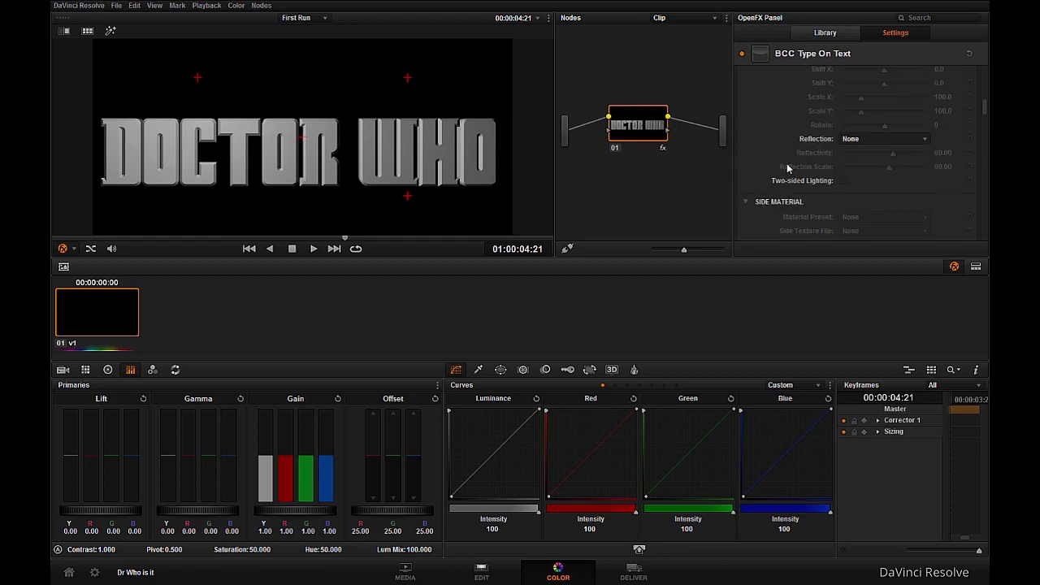
scroll(787, 168, up, 12)
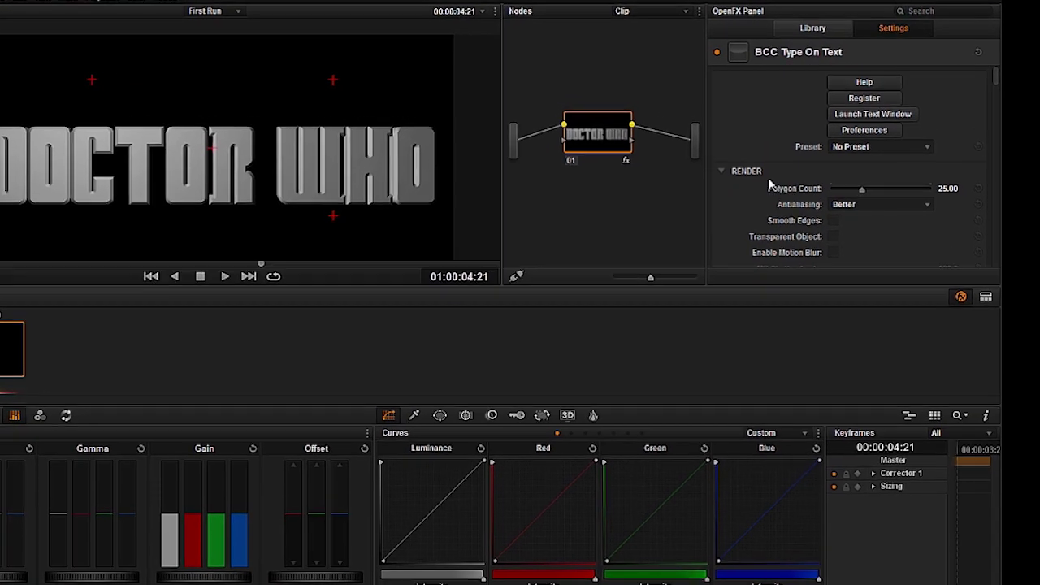
Browse the available BCC Type On Text presets without applying one.
click(853, 147)
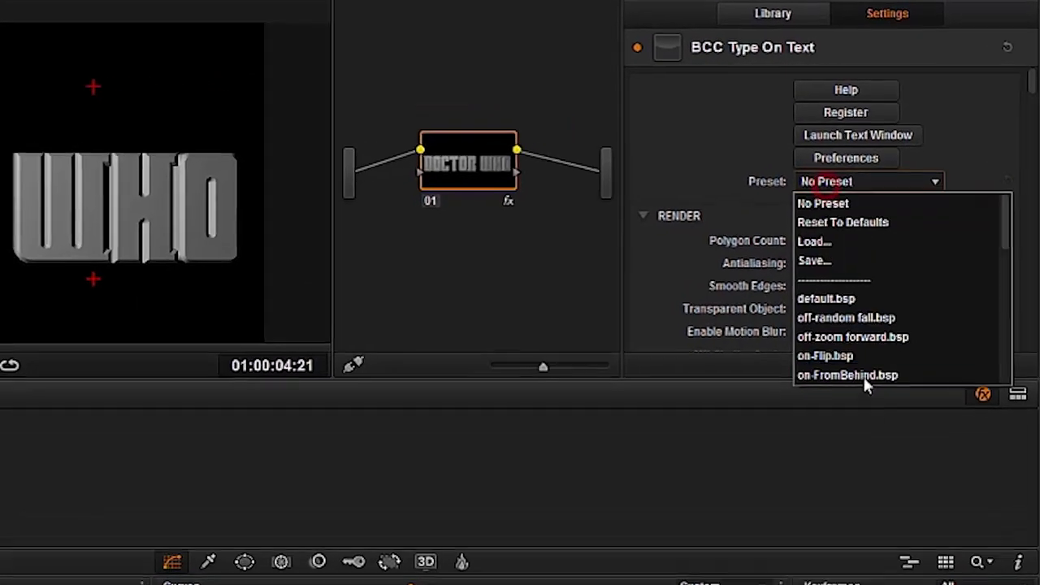
scroll(904, 260, down, 2)
scroll(901, 368, down, 8)
scroll(901, 370, up, 6)
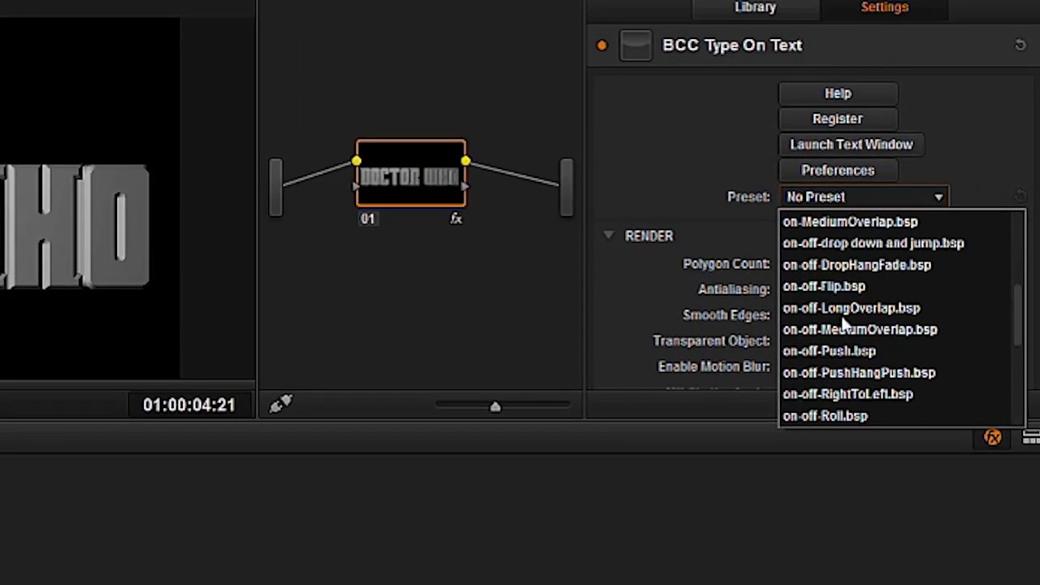
click(721, 208)
Try the stone-gold dust.bsp Extrusion Style on the title and switch it to the rough plywood style.
scroll(705, 267, down, 2)
scroll(706, 273, down, 4)
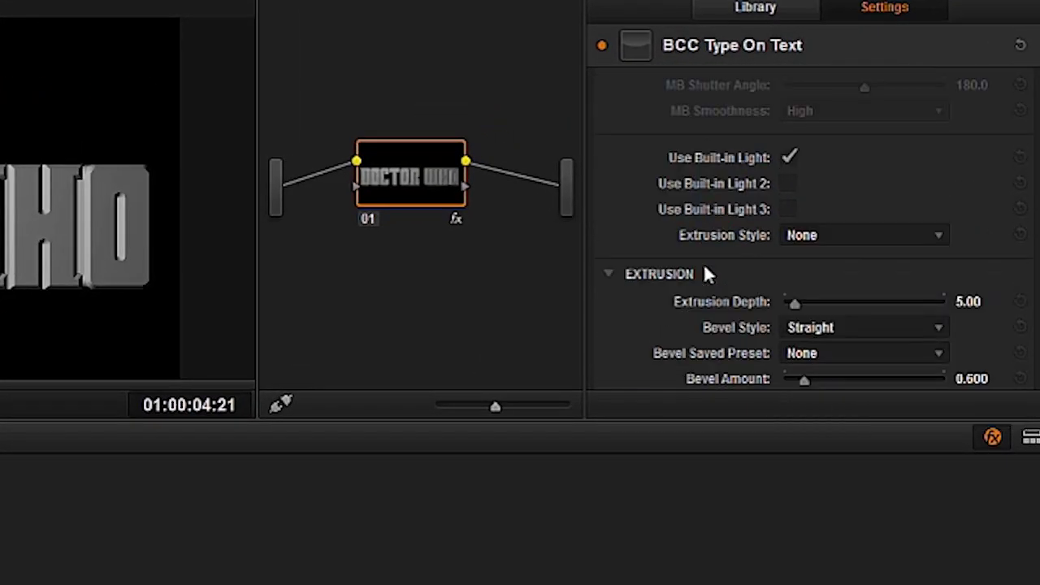
scroll(764, 262, down, 3)
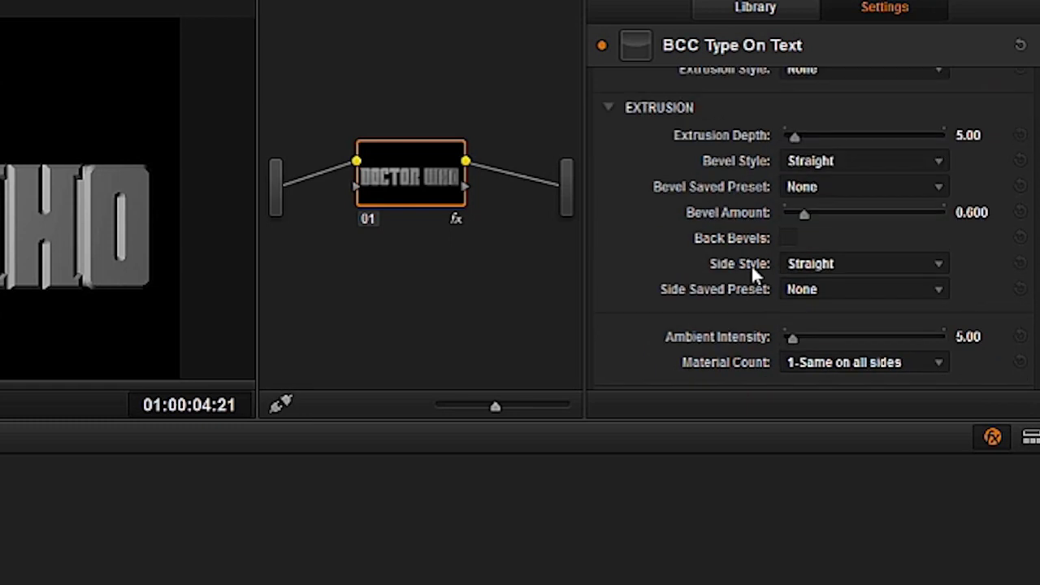
scroll(751, 264, down, 1)
scroll(751, 264, up, 1)
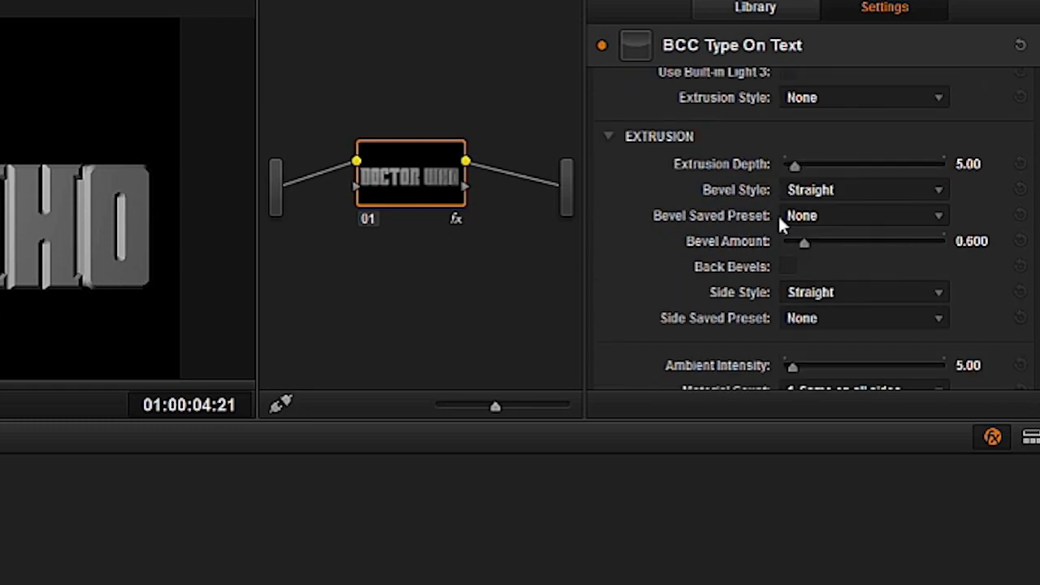
click(837, 99)
scroll(829, 234, down, 5)
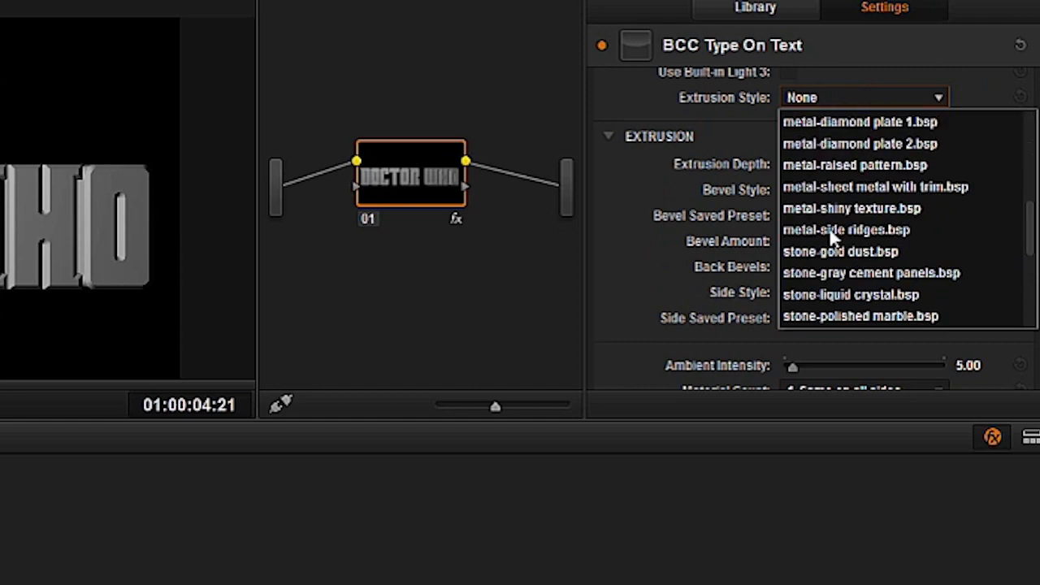
click(831, 251)
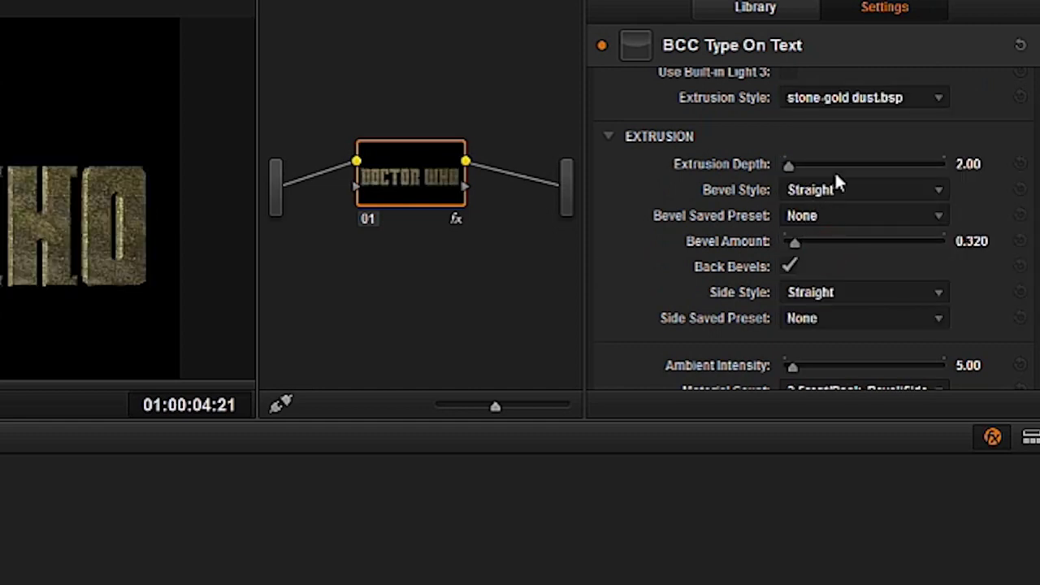
click(849, 100)
click(824, 282)
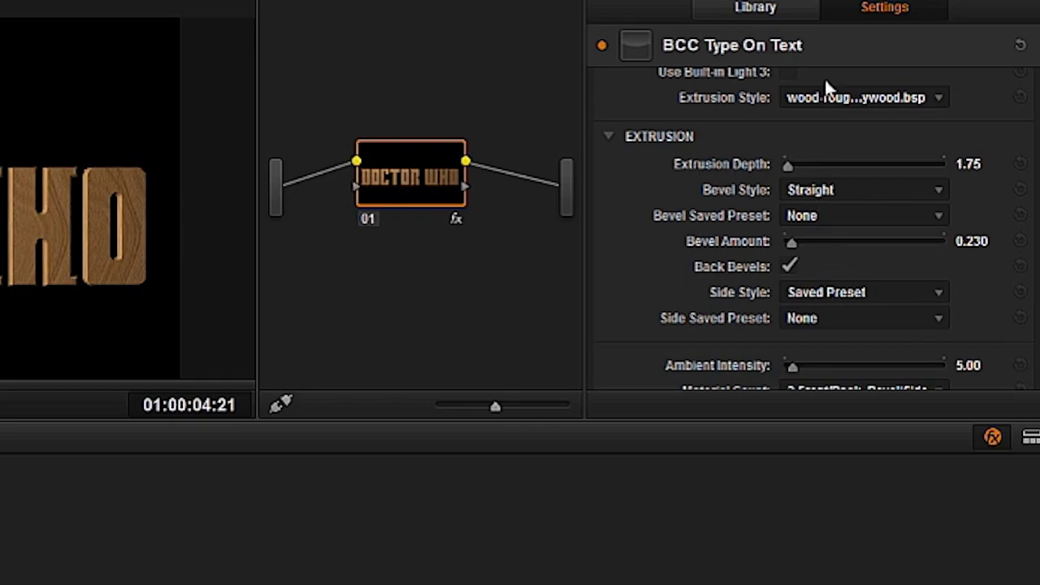
Try the color-heat.bsp preset for the title's front material and switch it to stone-marble.bsp.
scroll(804, 122, down, 5)
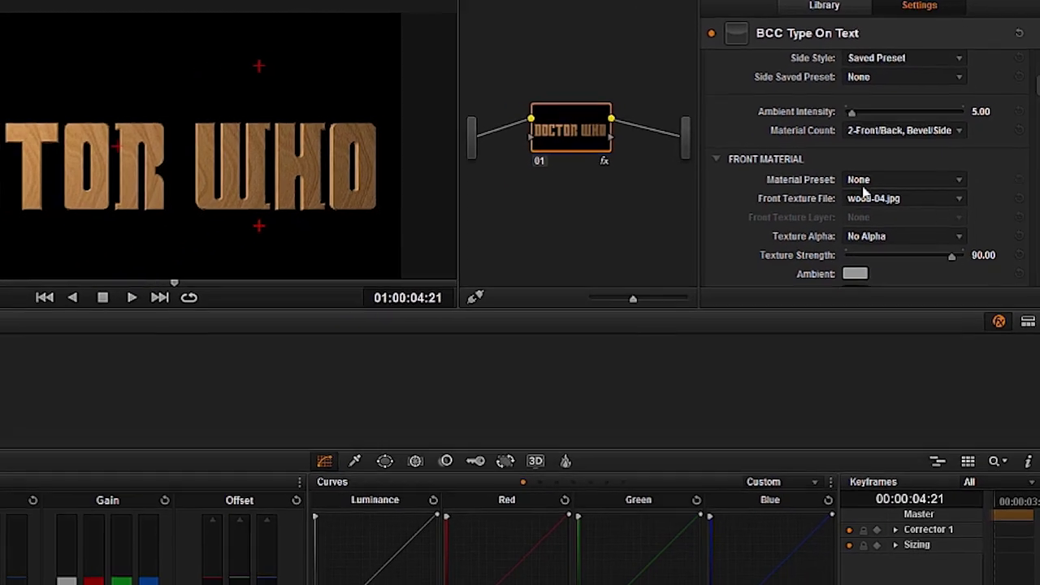
click(864, 180)
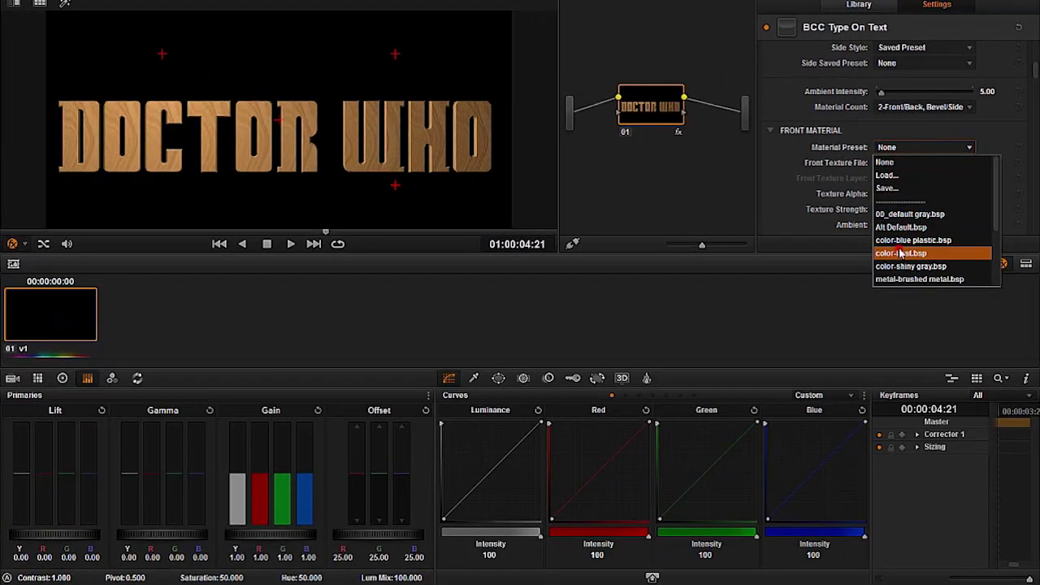
click(874, 309)
click(907, 149)
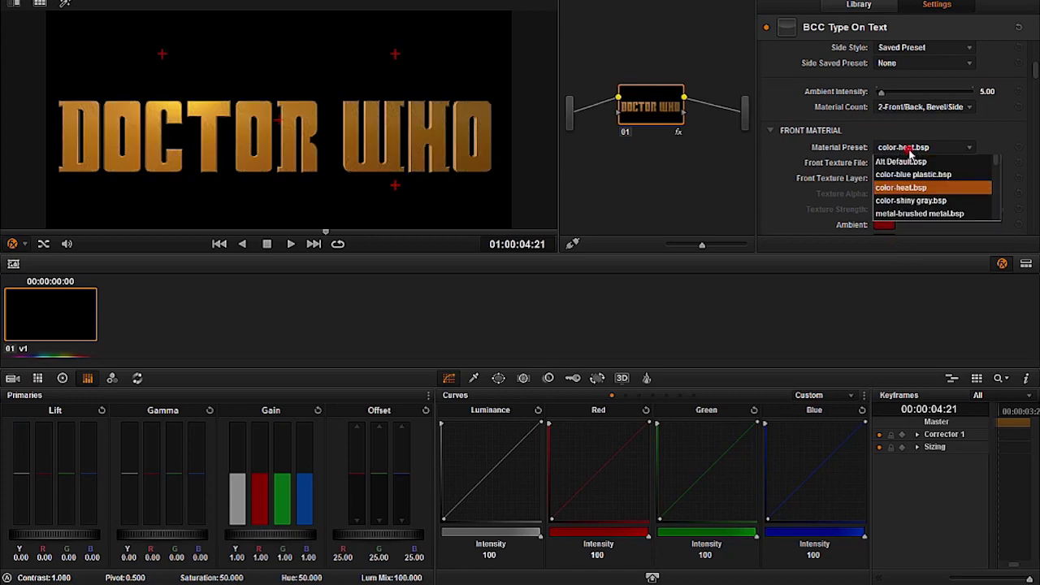
click(907, 227)
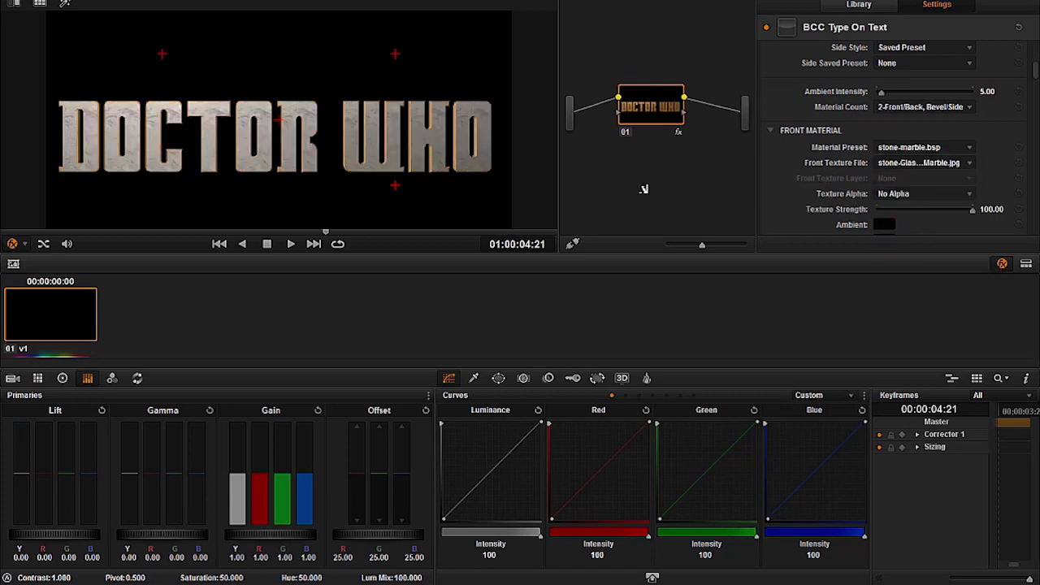
scroll(820, 150, up, 2)
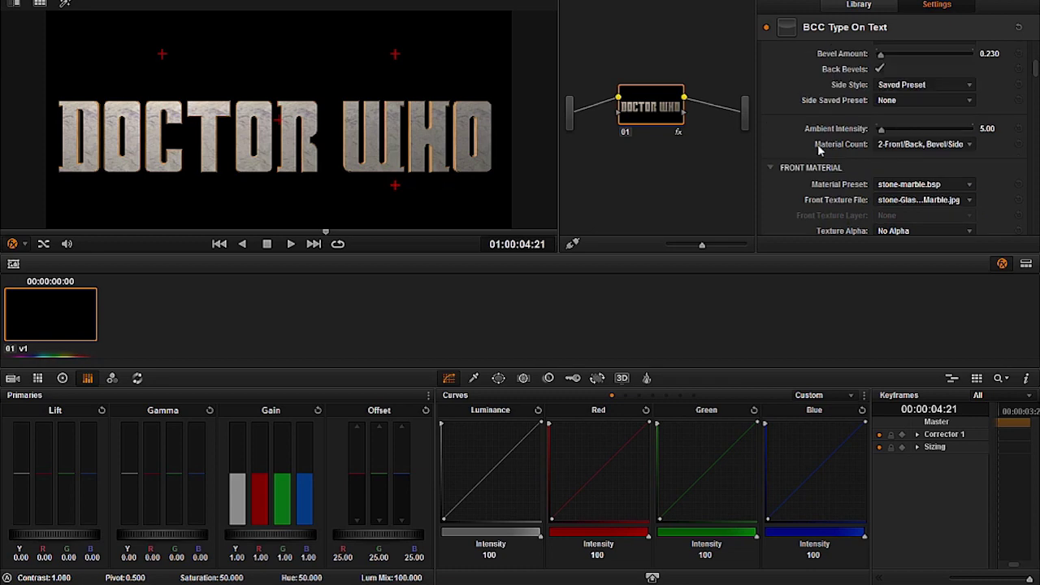
Switch the title's Extrusion Style to metal-side ridges.bsp.
scroll(819, 150, up, 4)
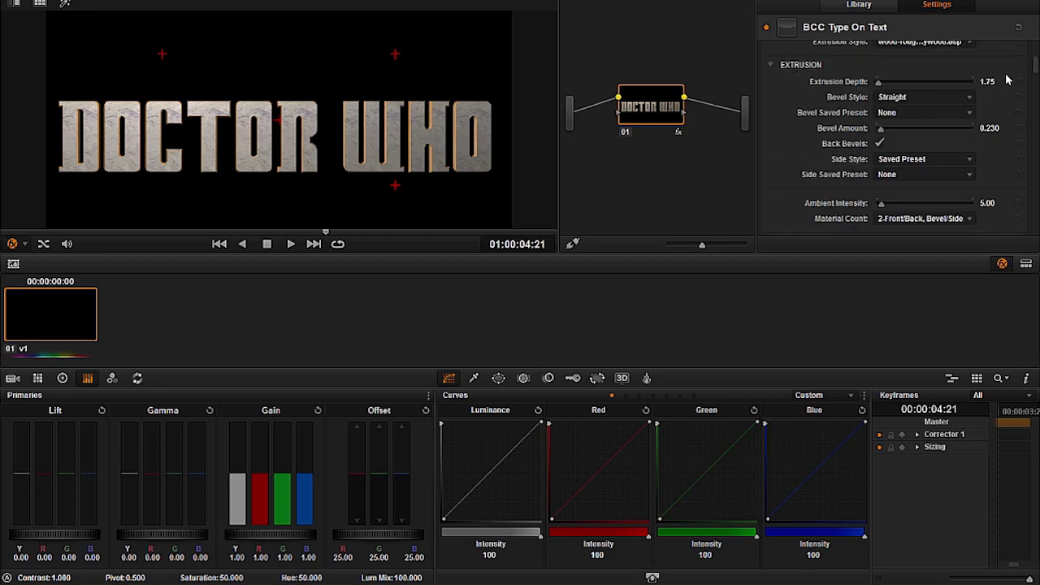
scroll(846, 146, up, 2)
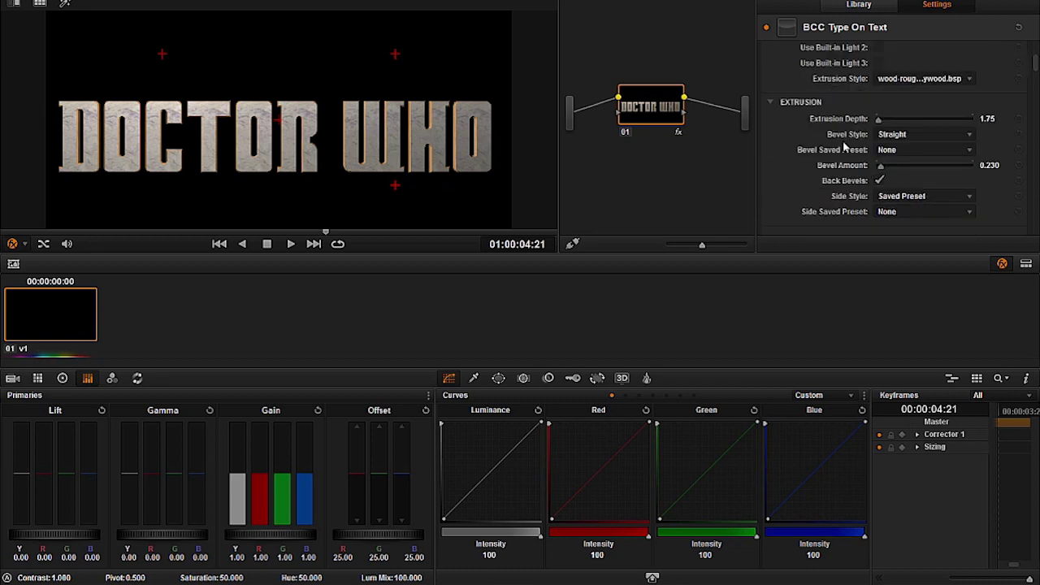
click(903, 78)
scroll(915, 128, up, 3)
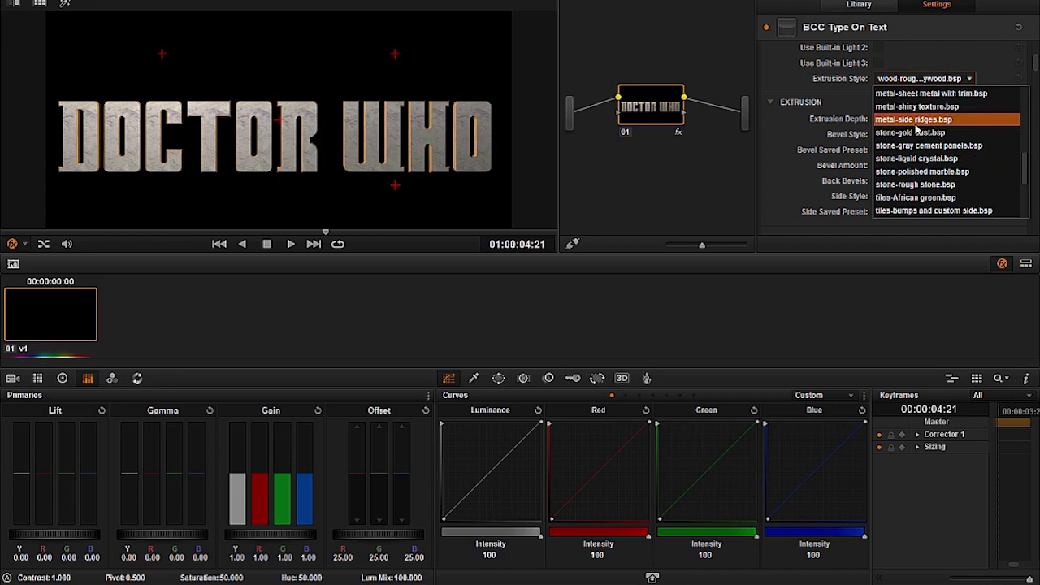
click(916, 122)
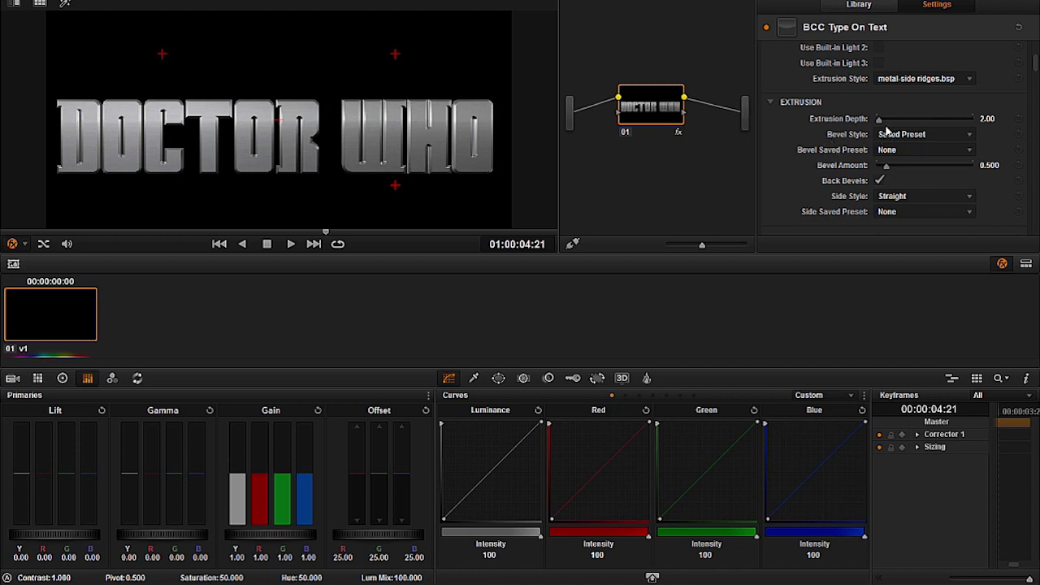
Give the title's extrusion a Straight bevel with an amount of about 0.229 and a depth of about 8.89.
click(853, 120)
click(905, 136)
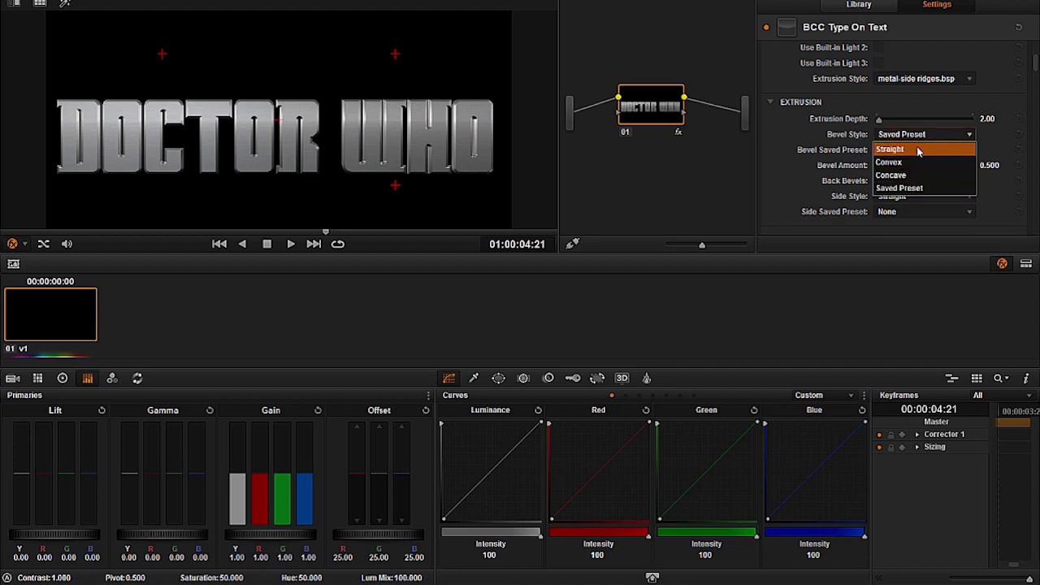
click(919, 148)
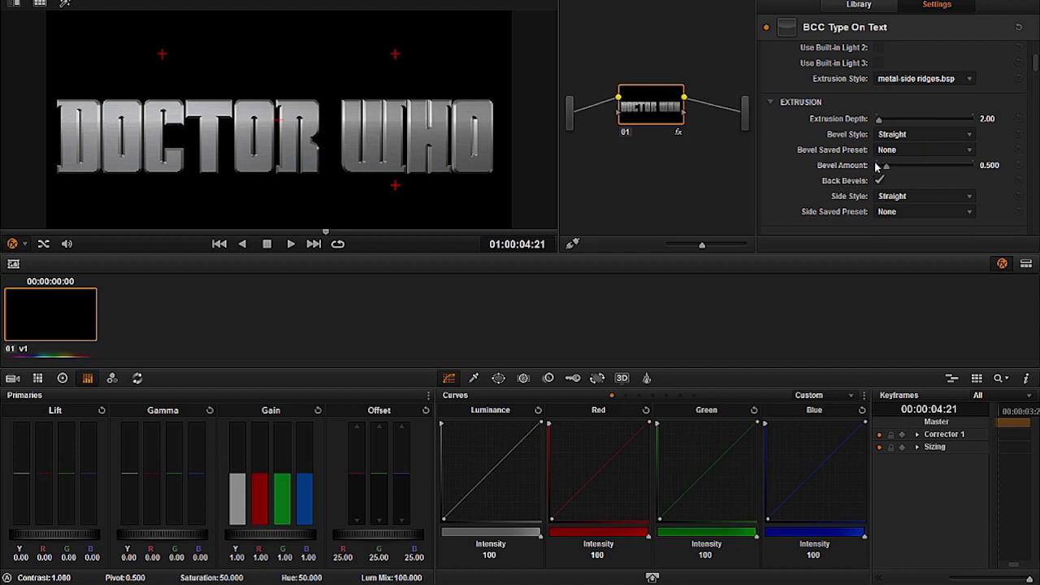
drag(884, 168, 878, 167)
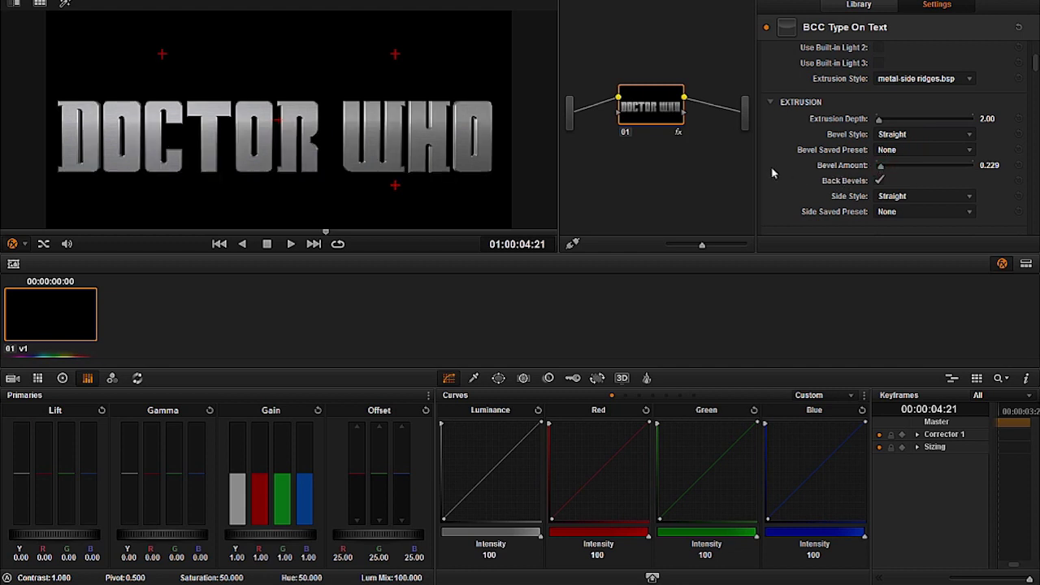
click(884, 119)
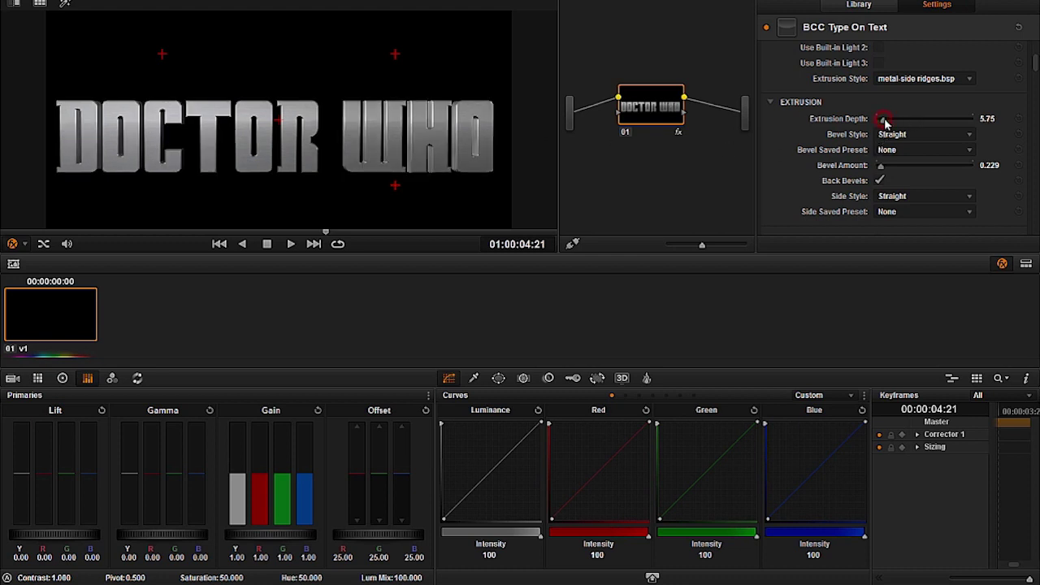
drag(886, 122, 888, 120)
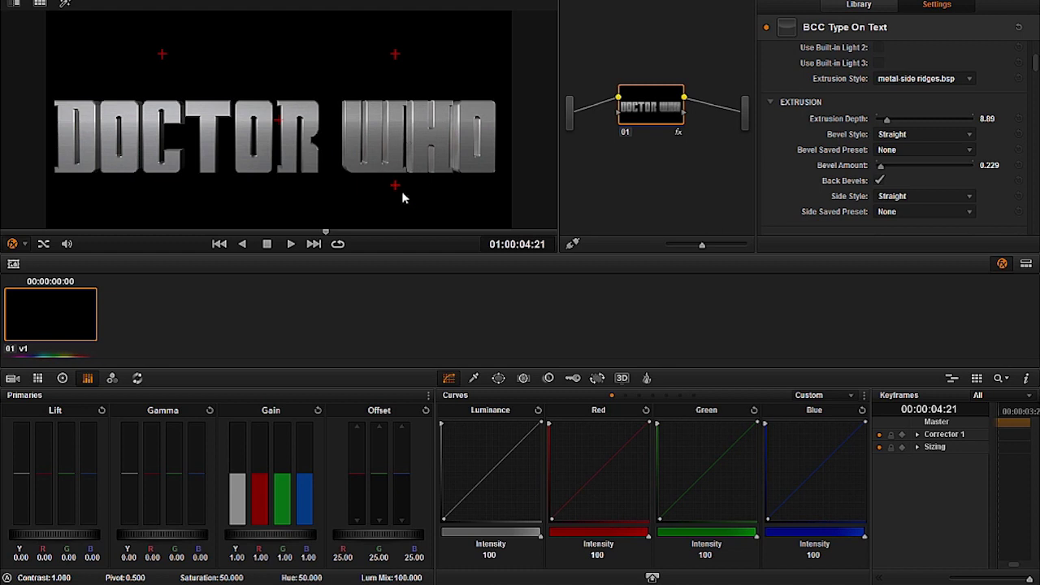
Try Saved Preset as the Bevel Style, browse the saved bevel presets and return the style to Straight.
click(905, 136)
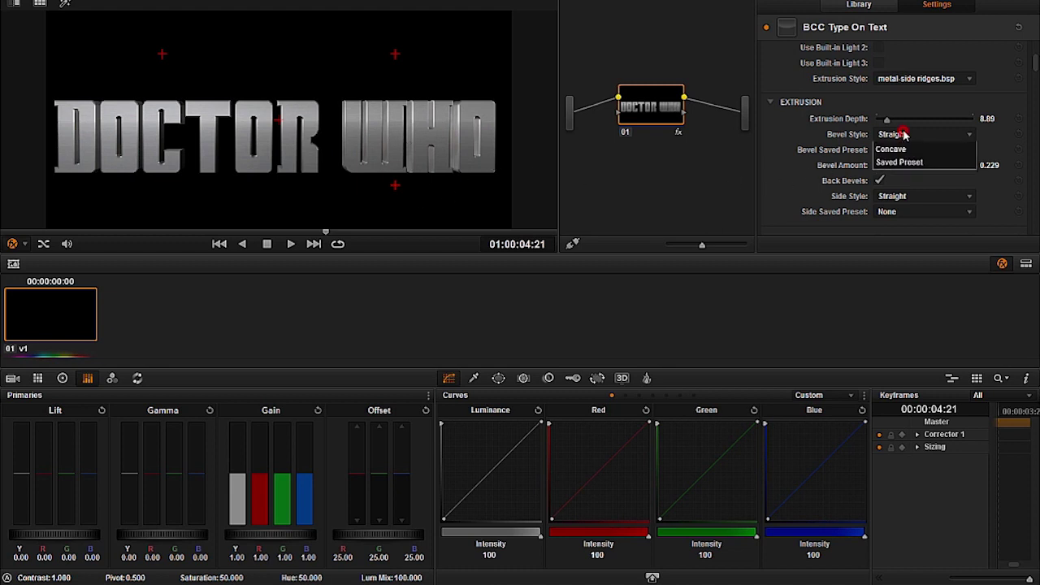
click(900, 189)
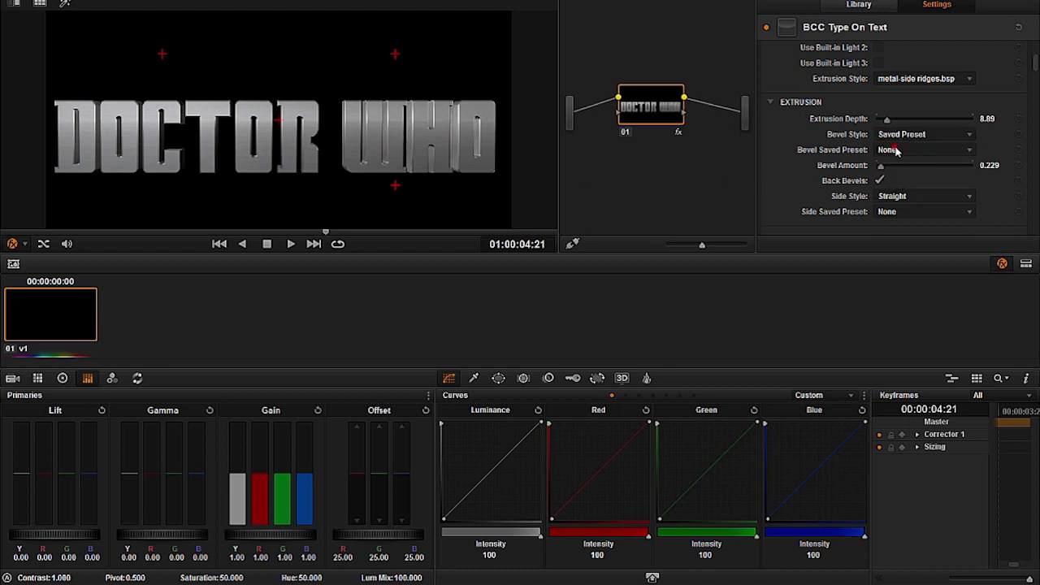
click(894, 150)
scroll(909, 275, down, 5)
scroll(909, 275, up, 10)
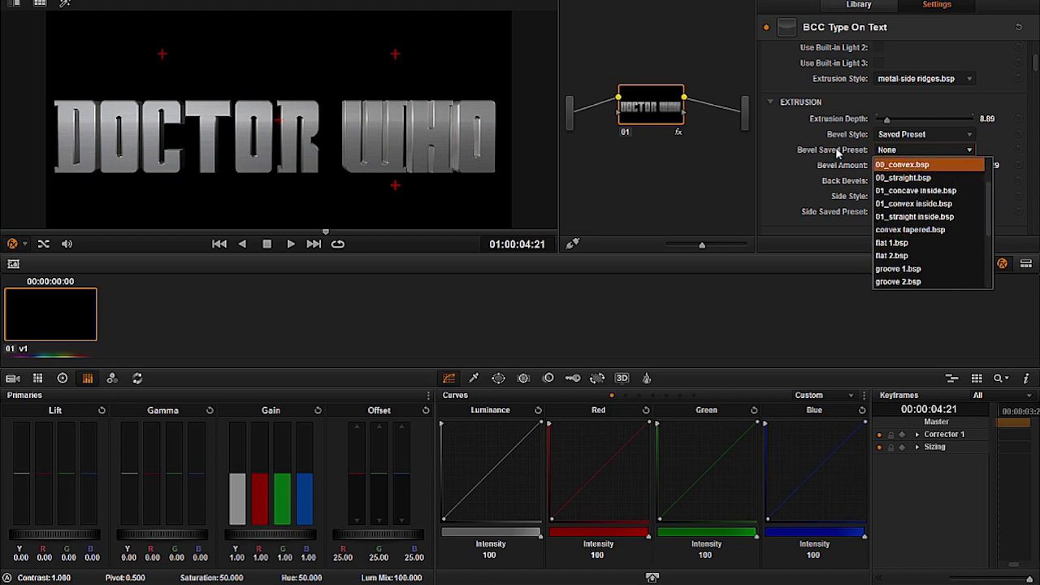
click(903, 165)
click(902, 135)
click(892, 149)
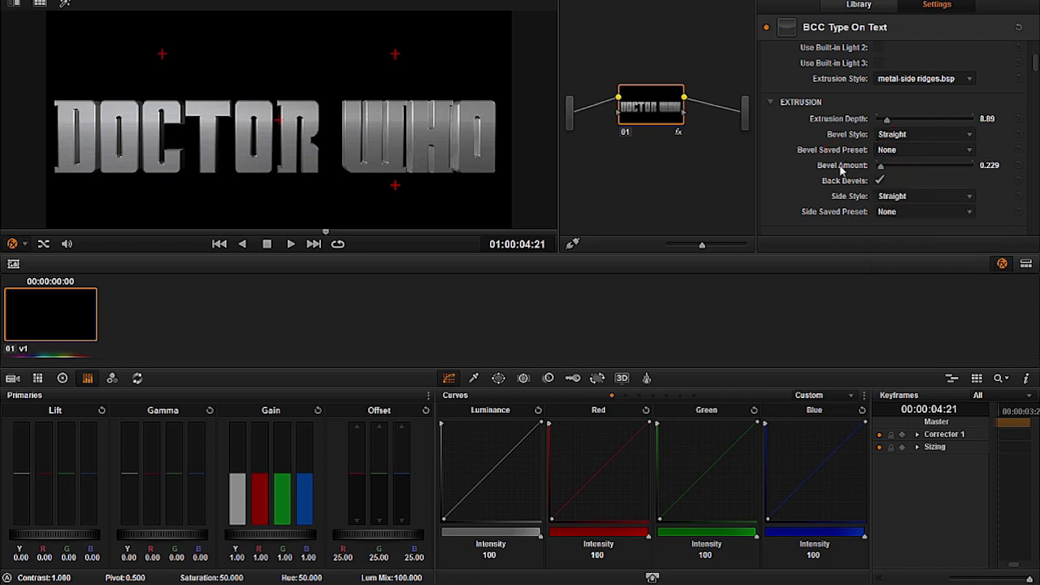
Set Side Style to Saved Preset and try the dent.bsp and embossed 2.bsp side presets on the extrusion.
click(902, 196)
click(897, 223)
click(890, 212)
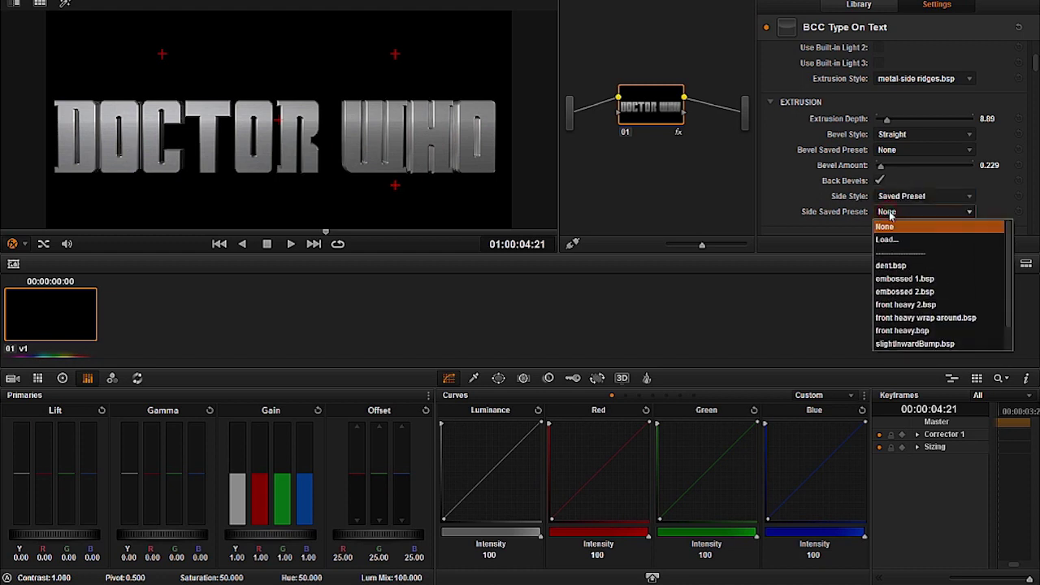
click(894, 265)
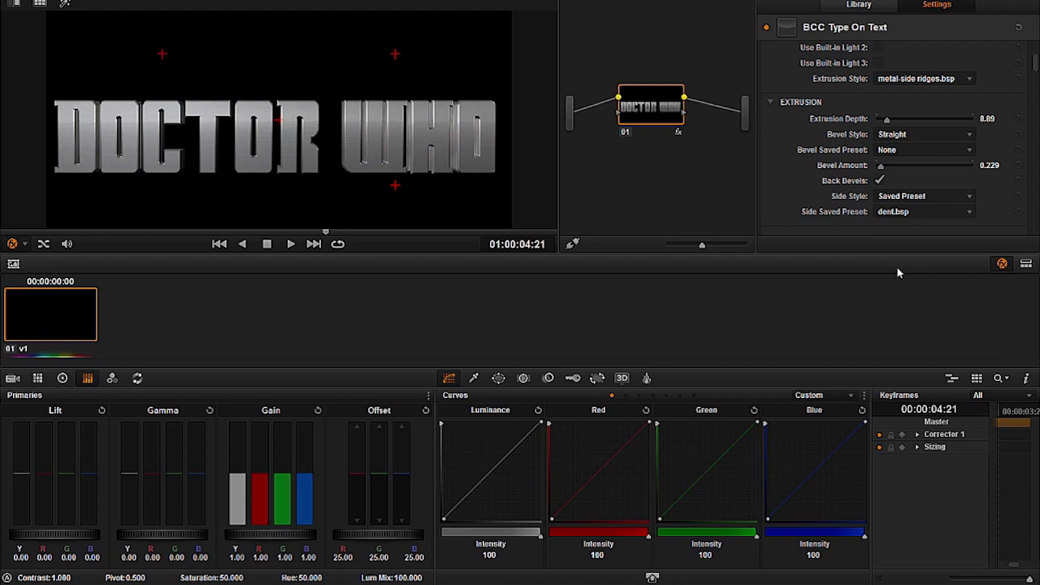
click(890, 213)
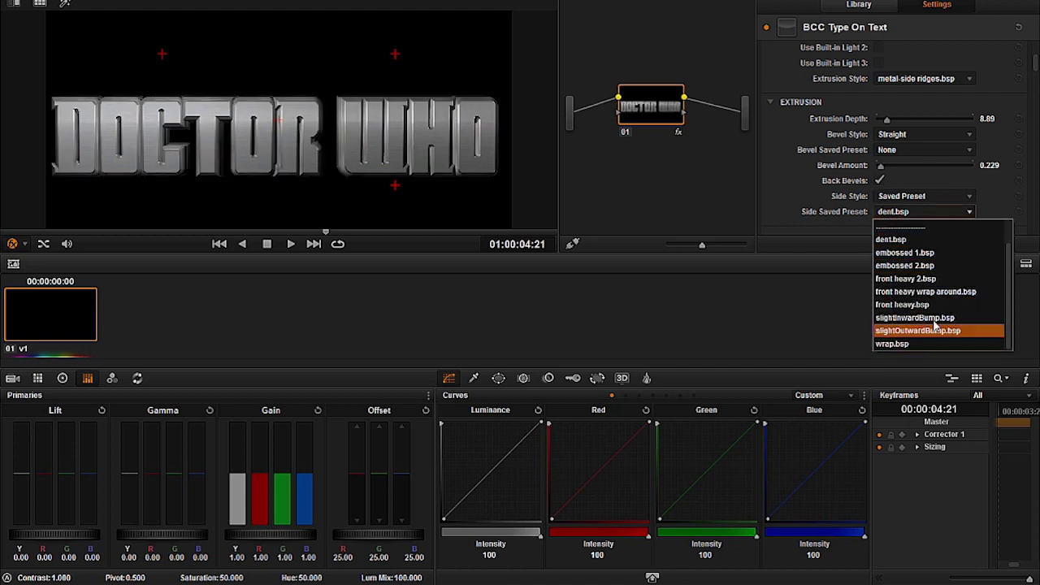
click(902, 271)
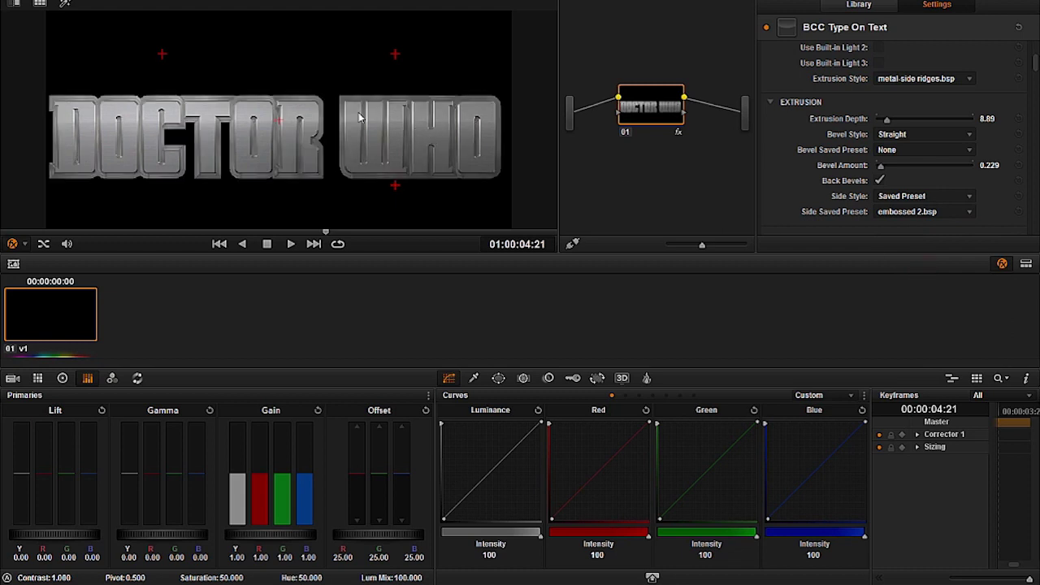
Return the extrusion's Side Style to Straight and its Side Saved Preset to None.
click(894, 198)
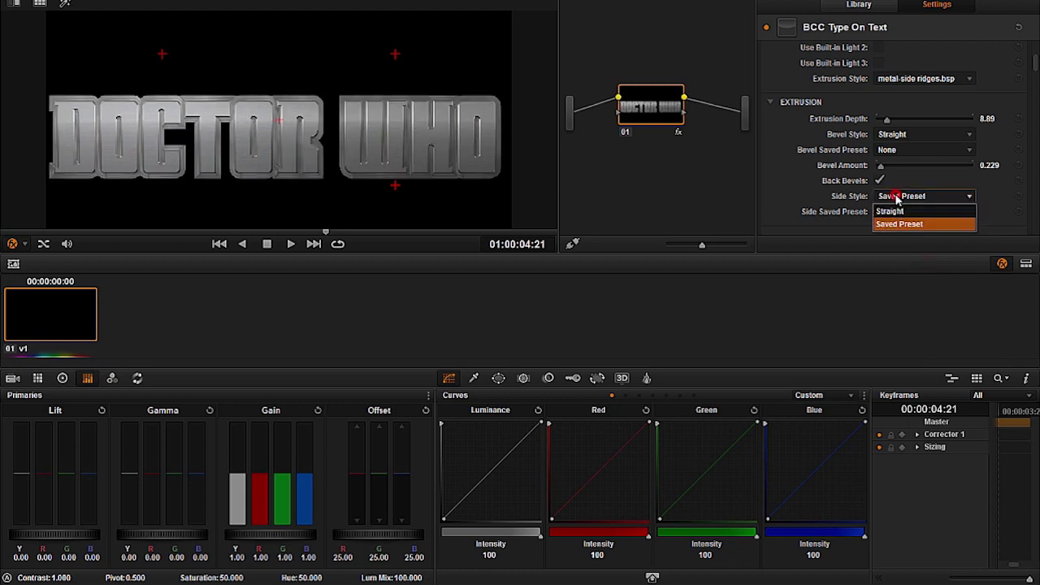
click(894, 213)
click(894, 213)
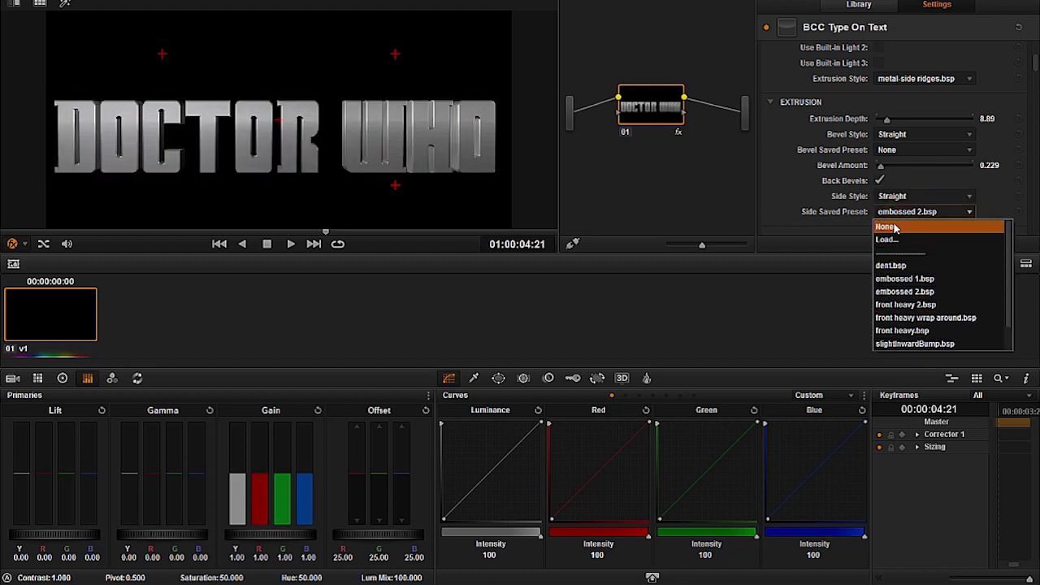
click(894, 225)
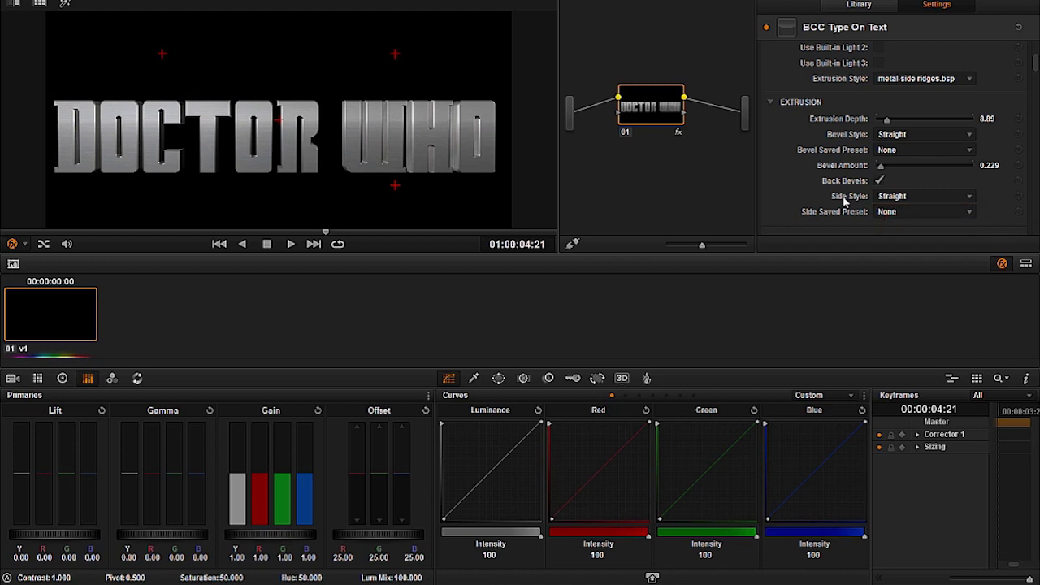
Set the front material's Diffuse color to a bright periwinkle blue, RGB 149, 154, 252.
scroll(846, 201, down, 2)
scroll(797, 150, down, 2)
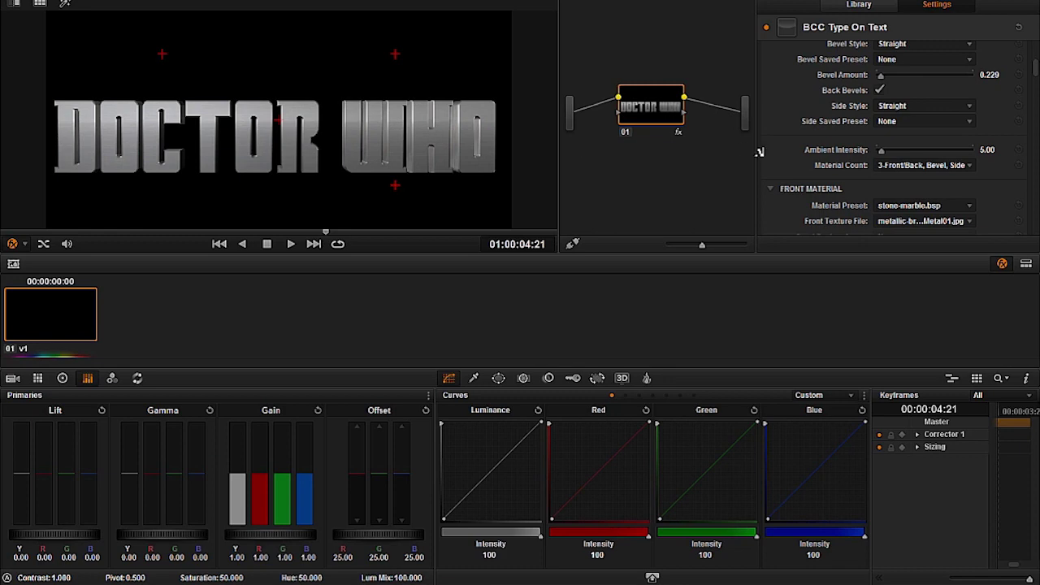
scroll(866, 175, down, 4)
scroll(866, 175, down, 2)
click(884, 182)
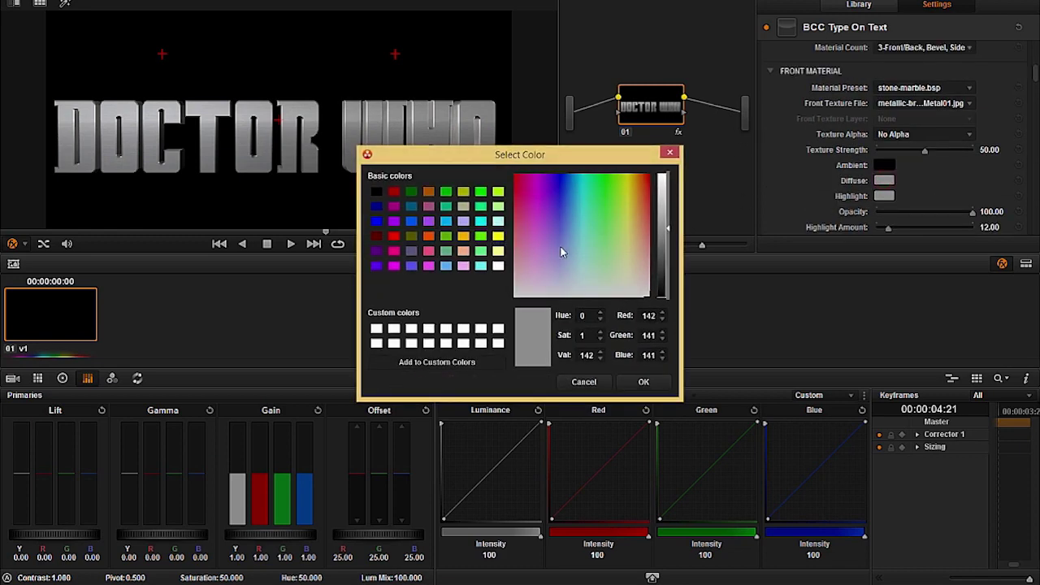
click(560, 246)
drag(667, 228, 667, 175)
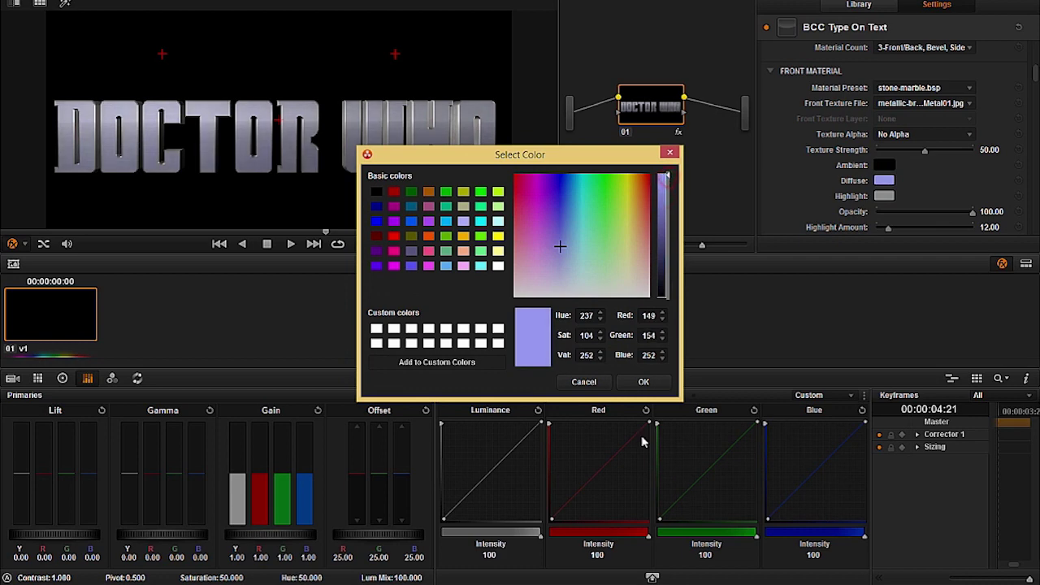
click(644, 382)
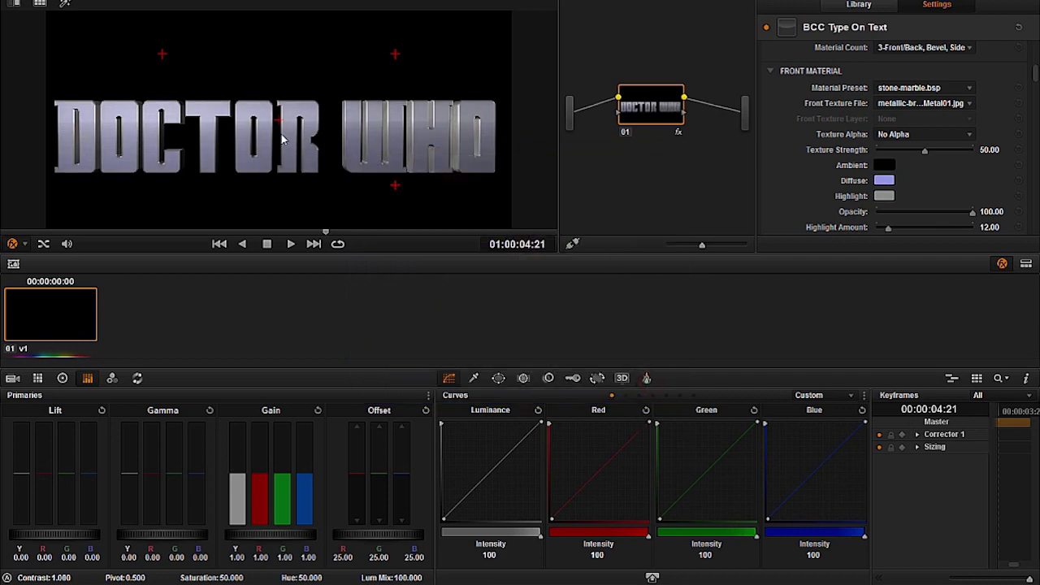
Set the side material's Reflection to Shallow Water and increase its Reflectivity.
scroll(803, 187, down, 10)
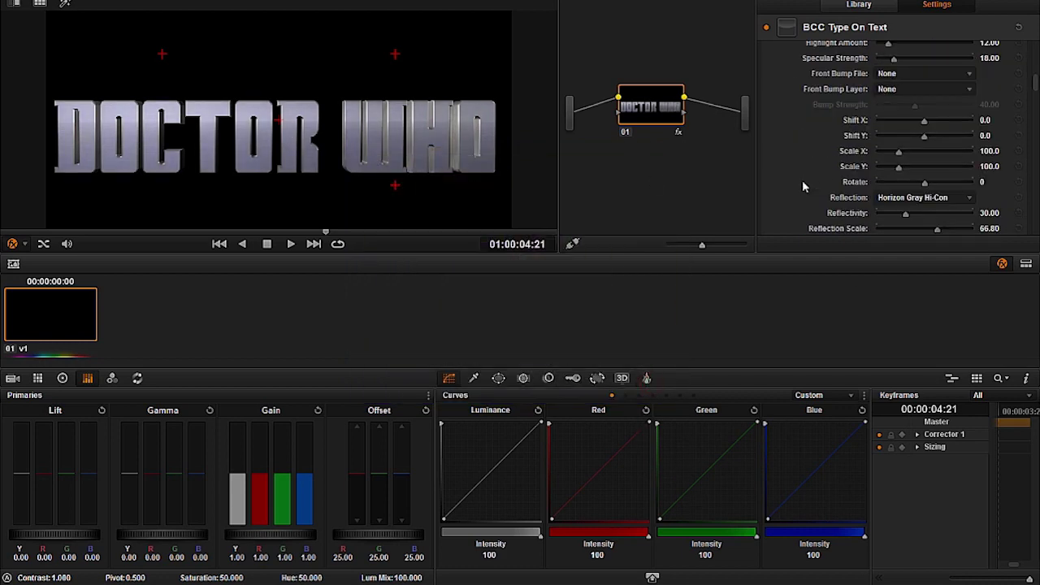
scroll(803, 186, down, 2)
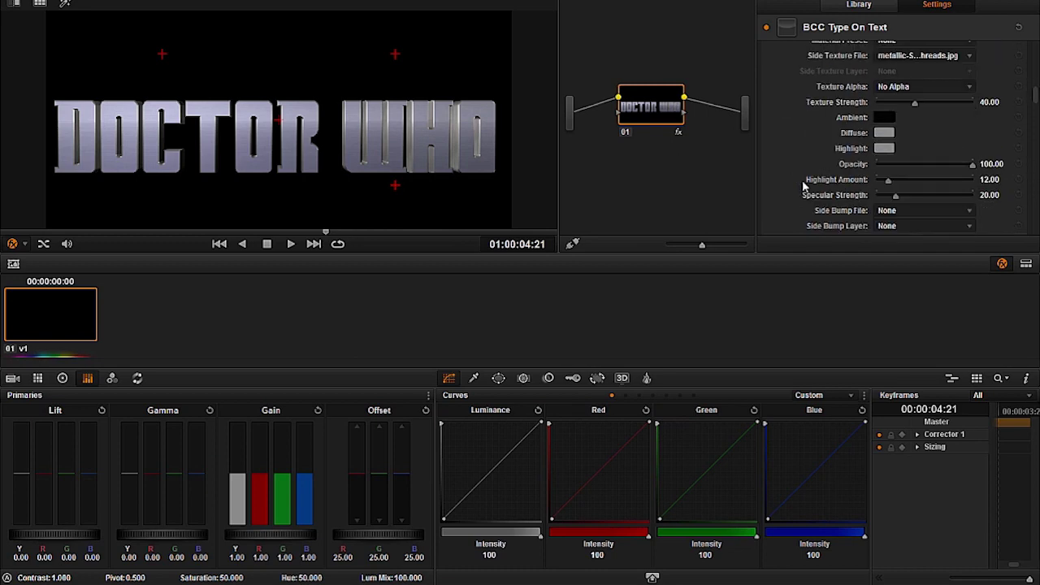
scroll(803, 187, down, 4)
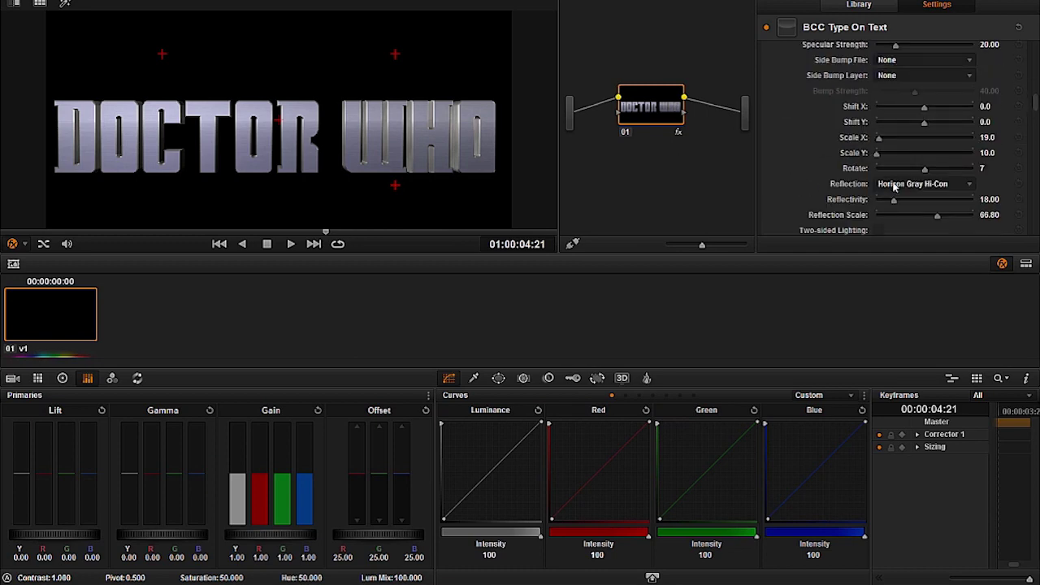
click(894, 185)
scroll(909, 283, down, 1)
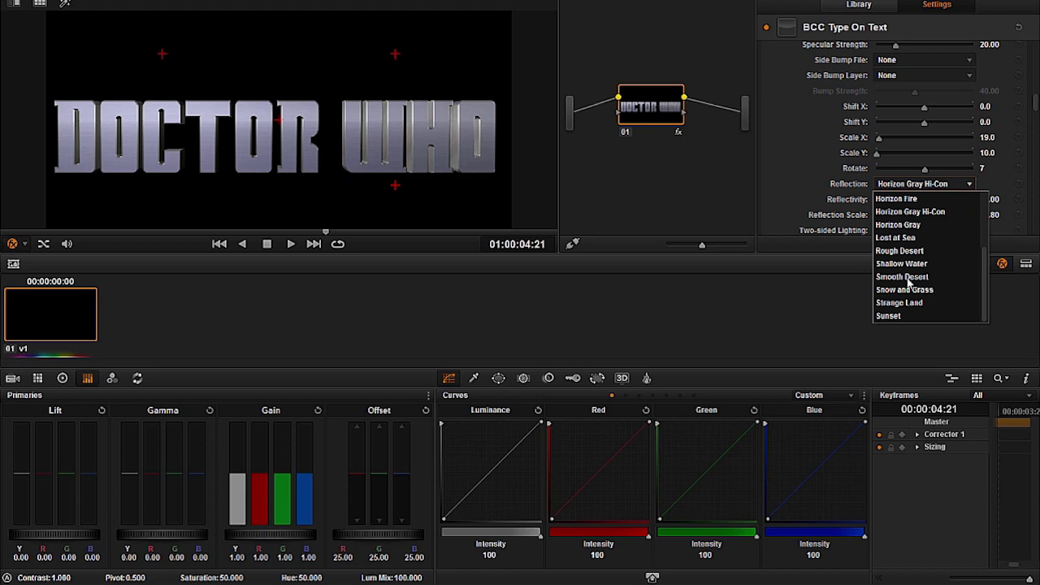
click(903, 264)
drag(924, 201, 808, 221)
Preview the title's type-on and type-off animation at several points to check the side reflections.
scroll(807, 221, up, 2)
drag(164, 235, 20, 234)
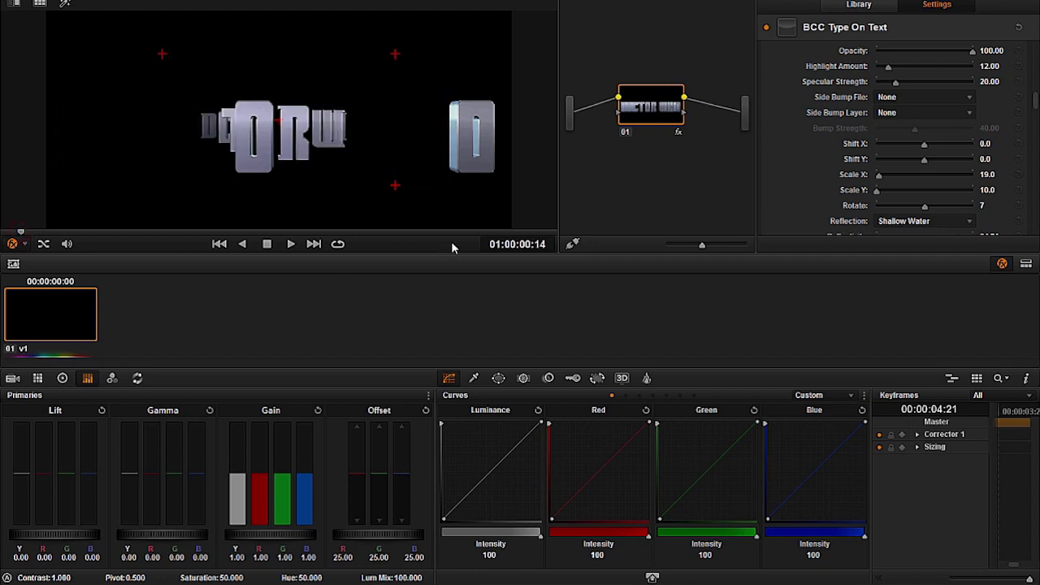
click(478, 234)
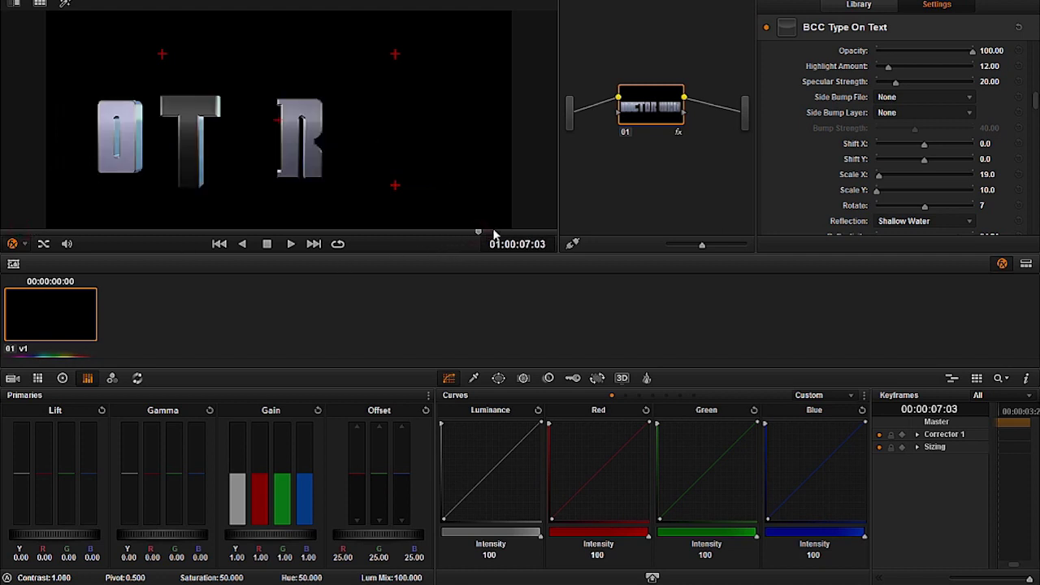
click(496, 234)
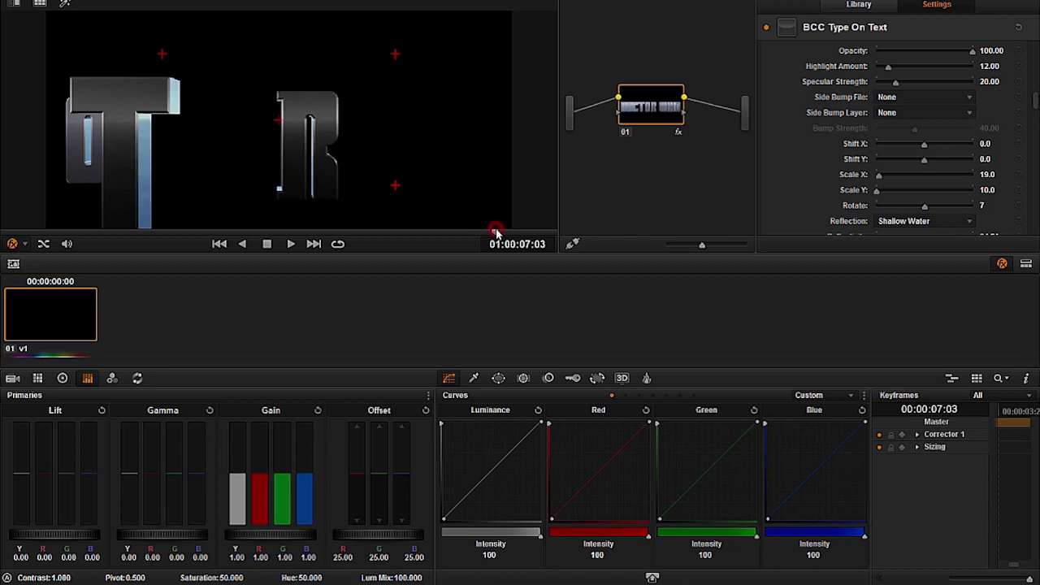
click(468, 233)
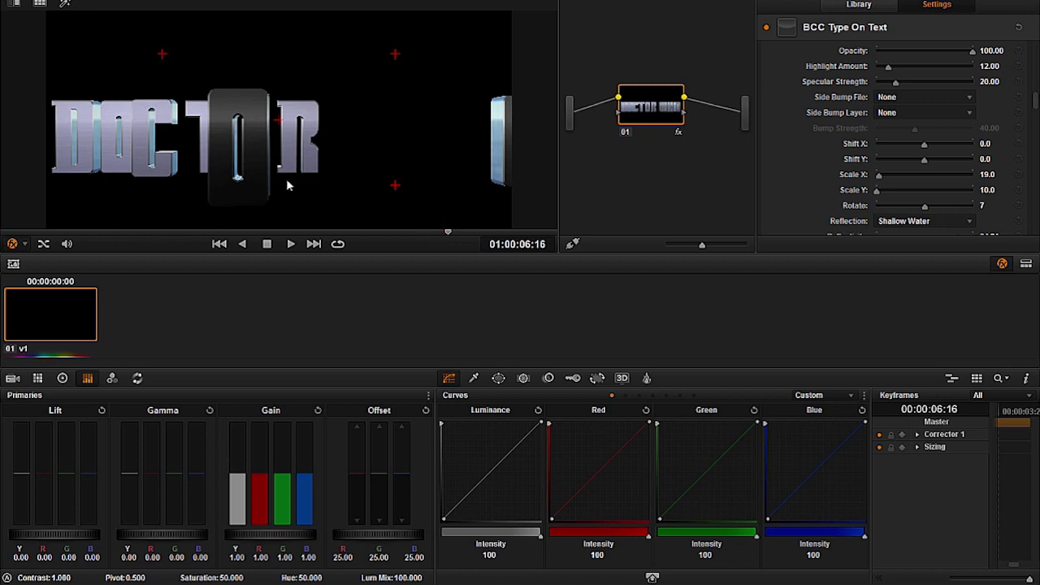
Set the title's render Polygon Count to 45 and choose Better for Antialiasing.
scroll(790, 152, down, 5)
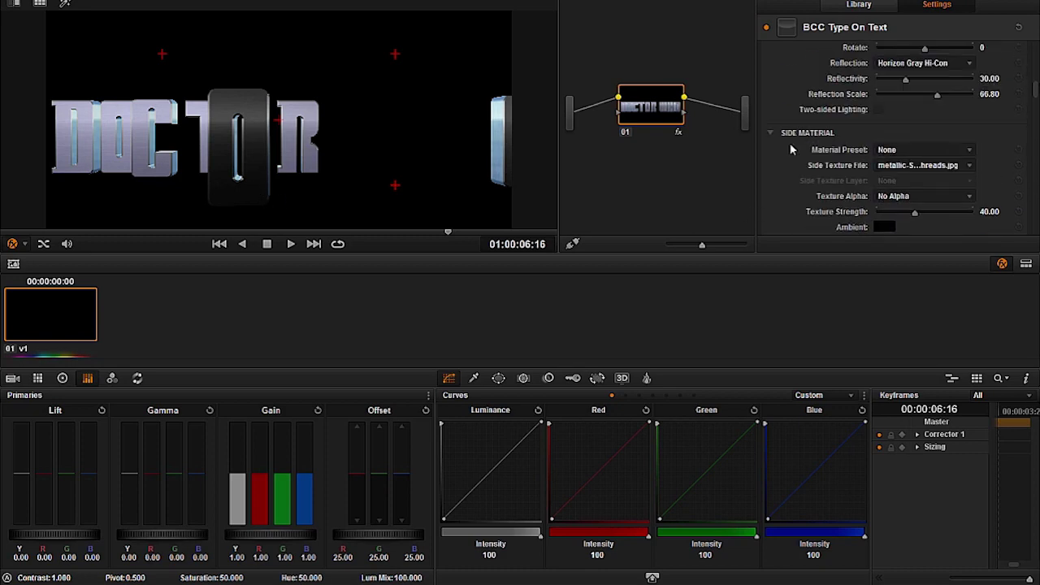
scroll(791, 153, up, 6)
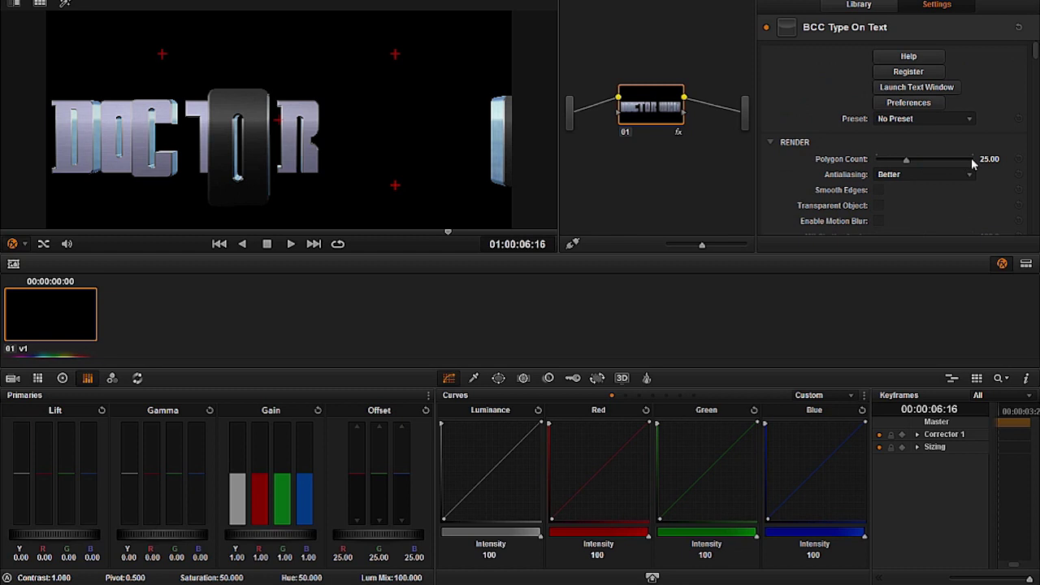
drag(990, 160, 979, 188)
text(4)
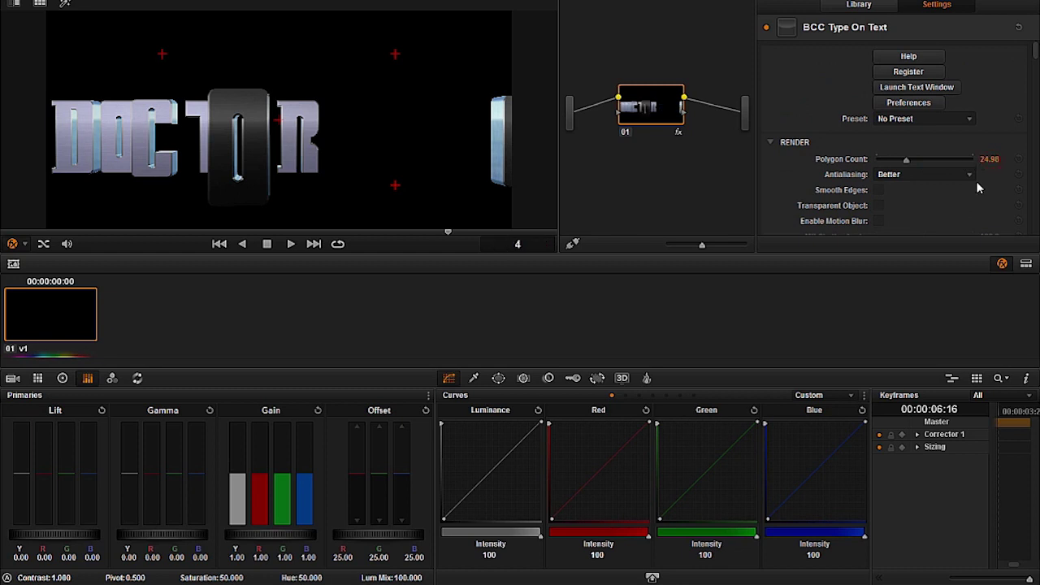
click(989, 159)
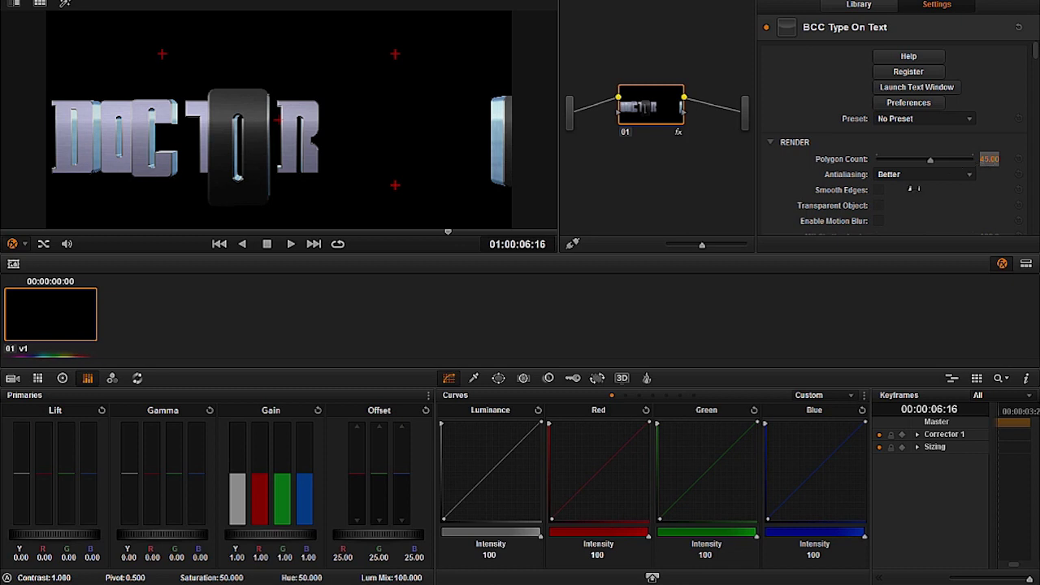
click(888, 174)
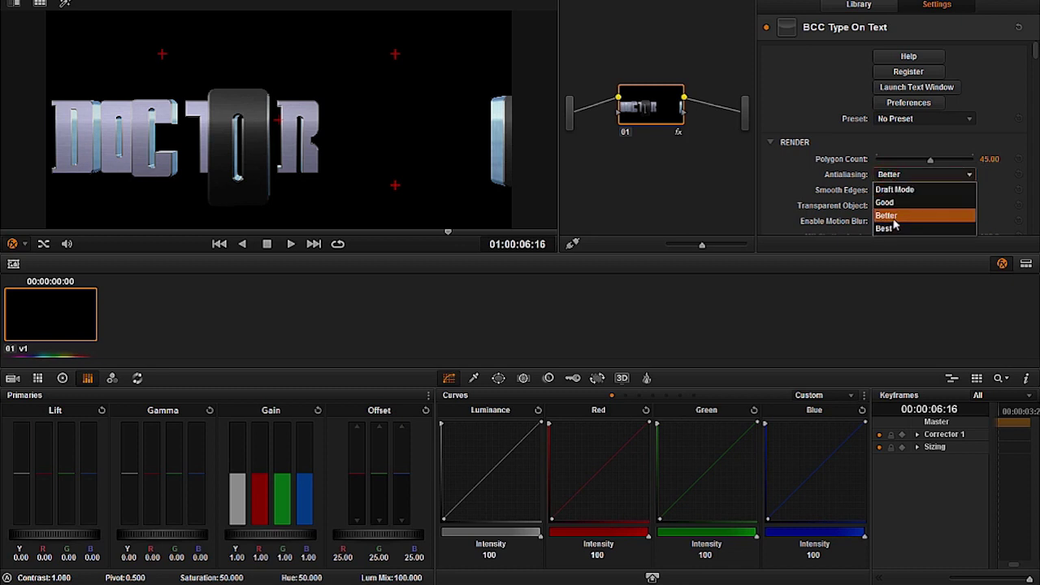
click(891, 215)
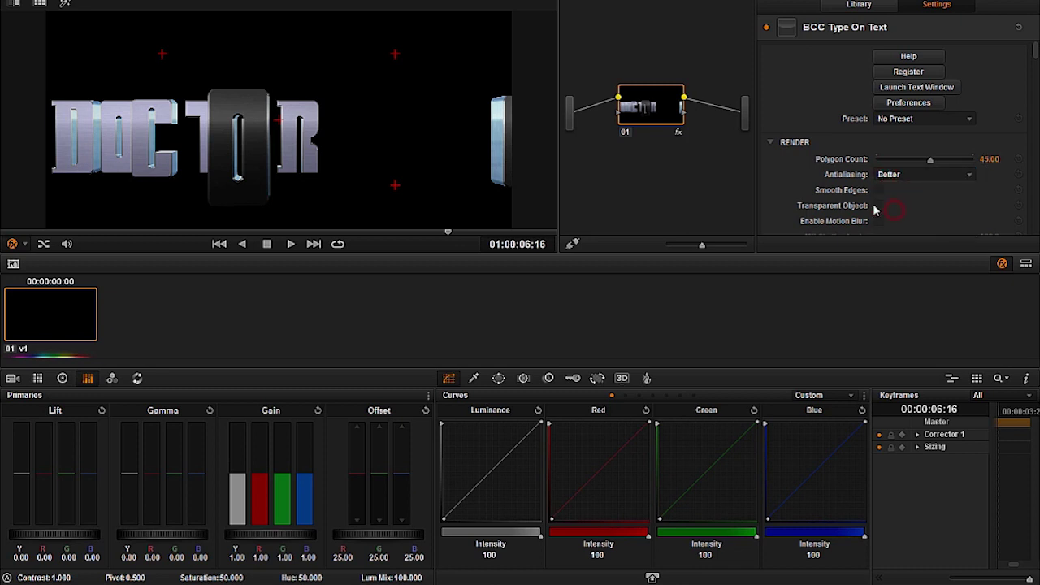
Enable motion blur for the title with a shutter angle of about 270 and Medium smoothness.
scroll(864, 204, down, 2)
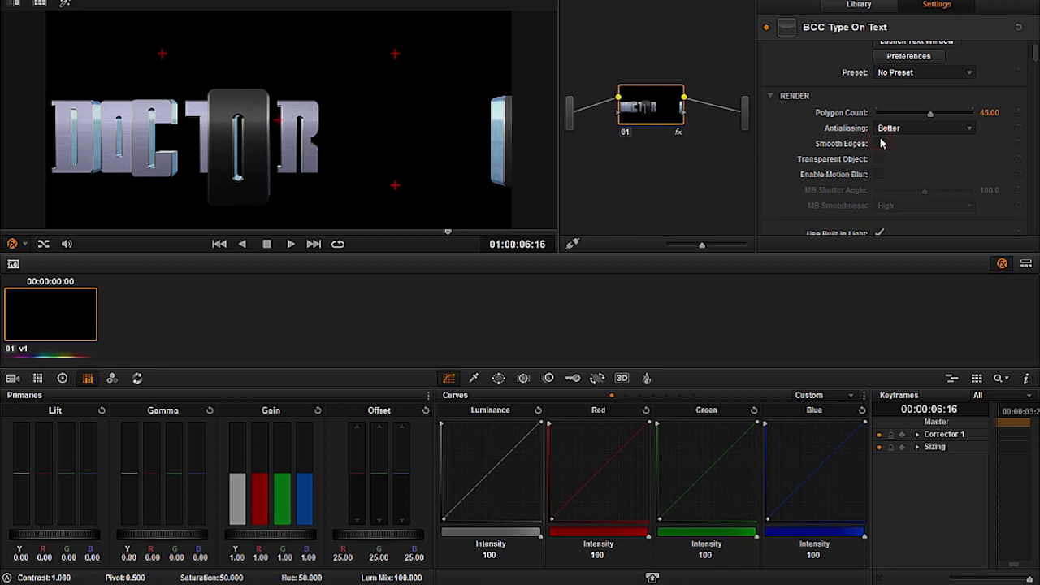
click(878, 175)
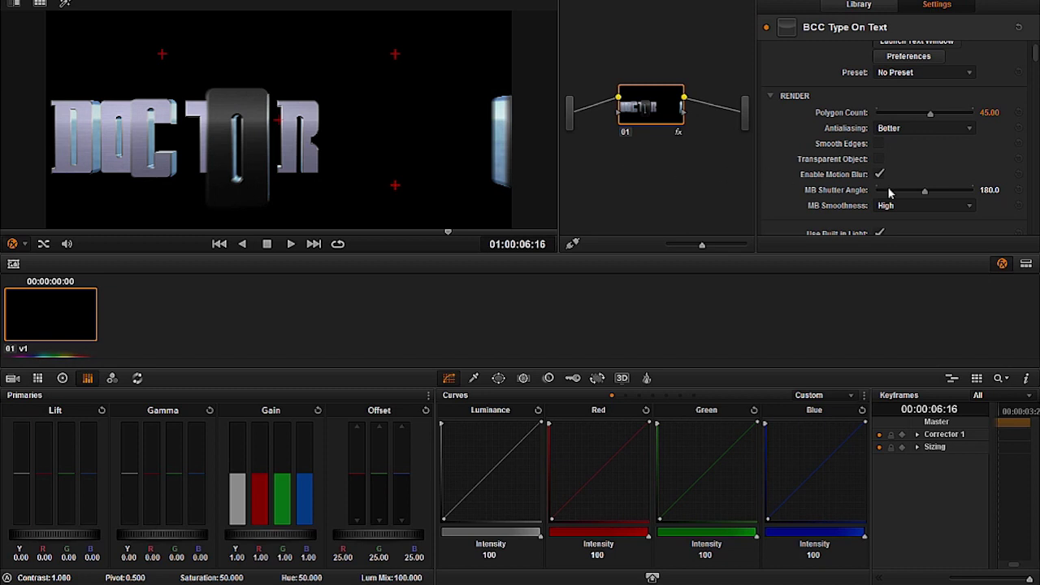
drag(945, 195, 951, 193)
click(895, 207)
click(901, 235)
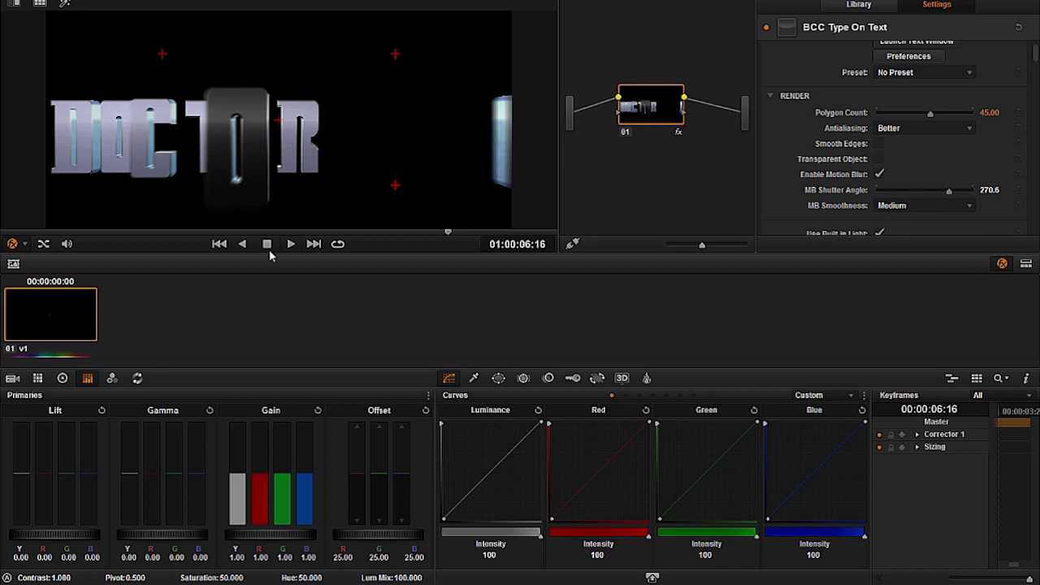
Step frame by frame forward and back through the type-off animation to examine the motion blur on the letters.
key(Right)
key(Right)
key(Right)
key(Right)
key(Right)
key(Left)
key(Left)
key(Left)
key(Left)
key(Left)
key(Left)
key(Left)
key(Left)
Make room in the node graph, add an alpha output and connect node 01's alpha to it.
drag(648, 117, 633, 110)
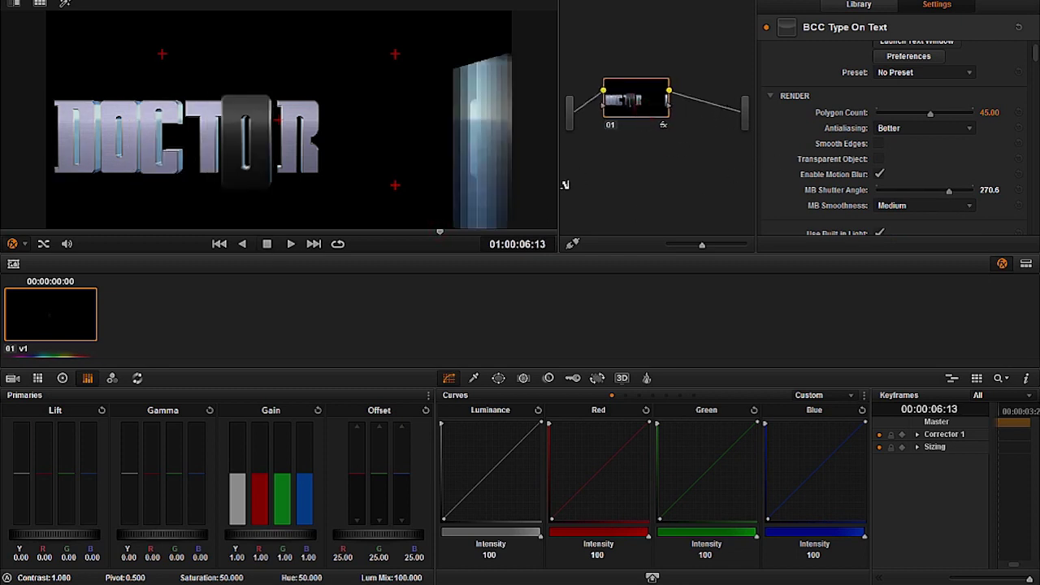
drag(557, 189, 475, 196)
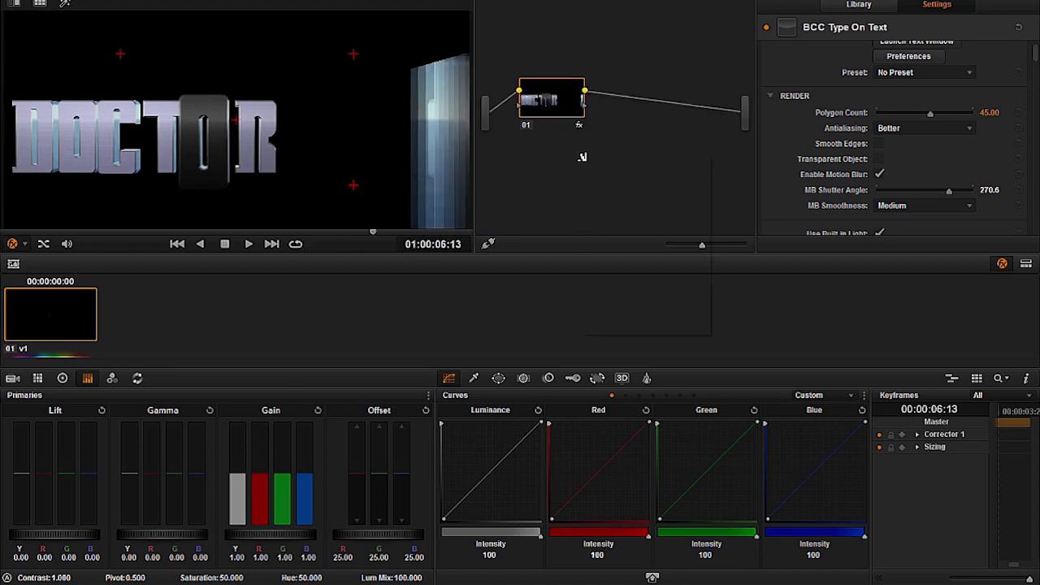
right_click(579, 155)
click(605, 226)
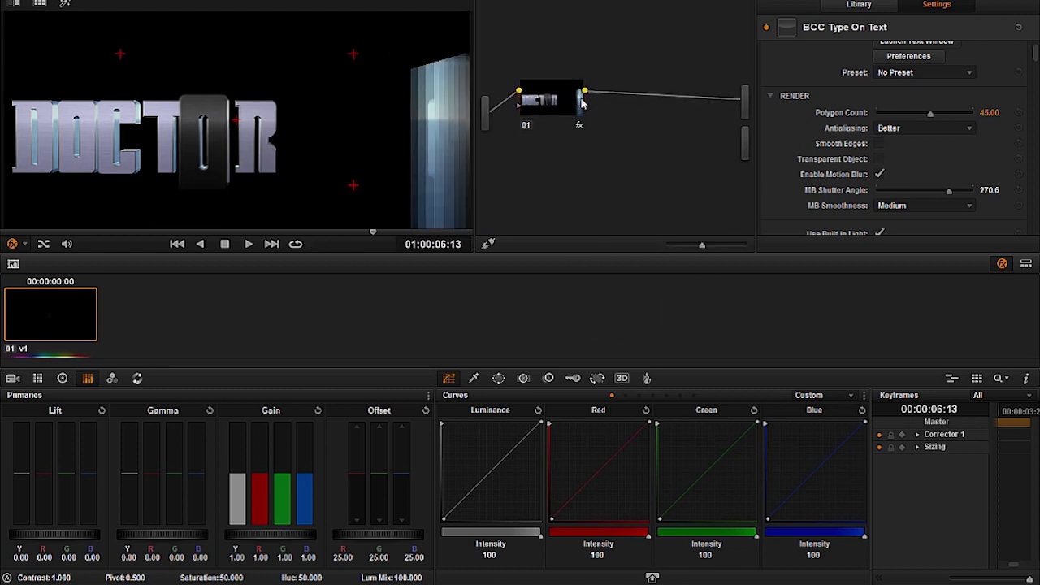
drag(619, 123, 746, 146)
Make node 01 use the OFX alpha and reposition the node between the source and the outputs.
right_click(542, 110)
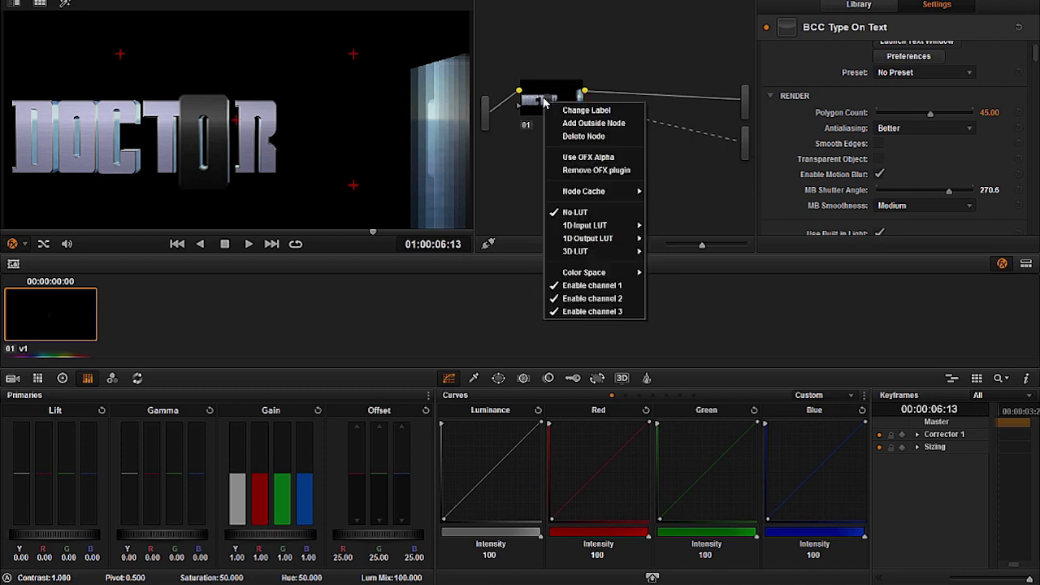
click(573, 157)
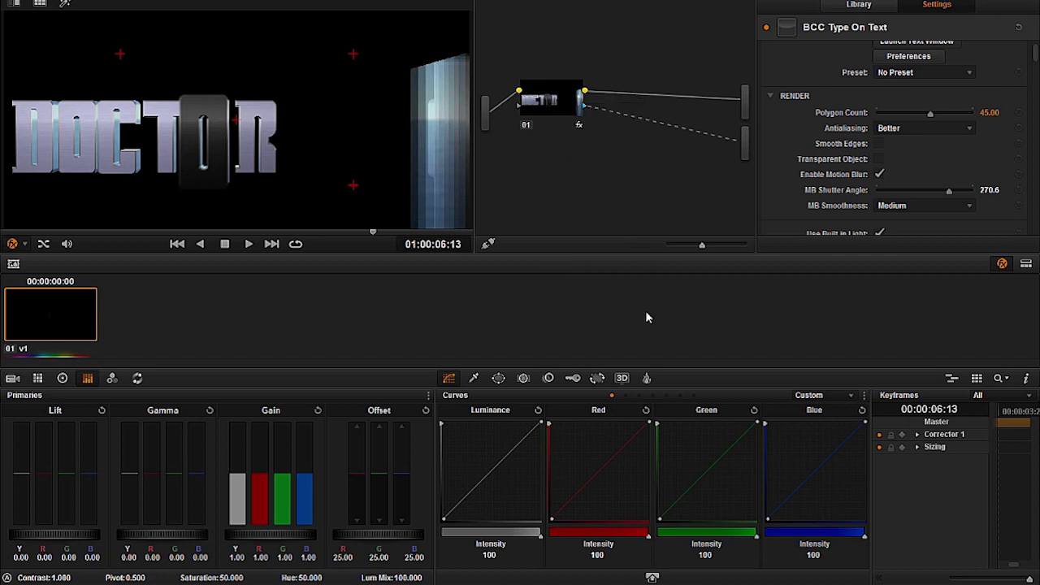
drag(539, 101, 581, 102)
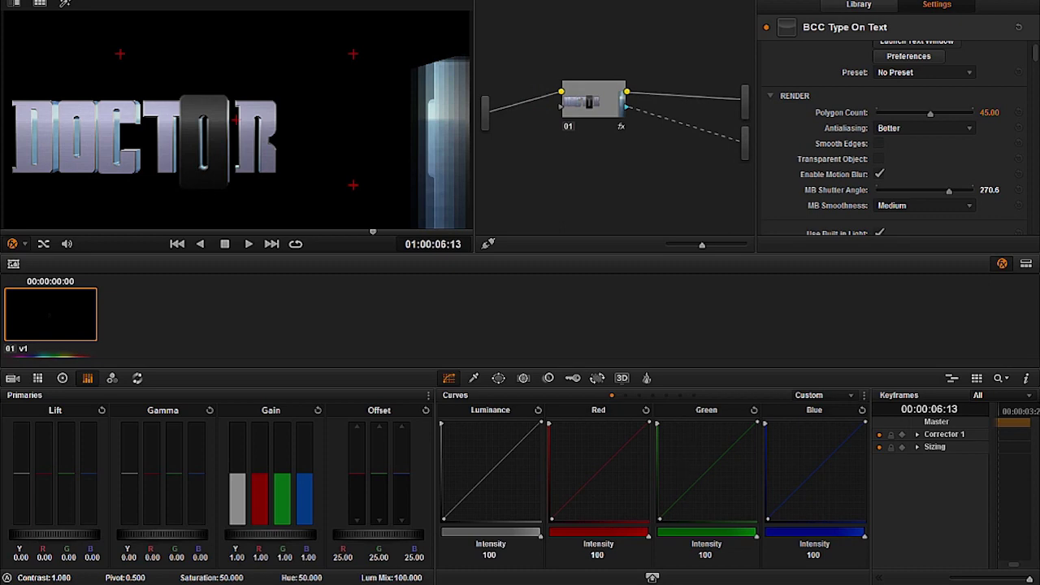
Switch to the Edit page, check the title over the background, and delete the MOS (30).MOV clip with its audio from the timeline.
key(shift+4)
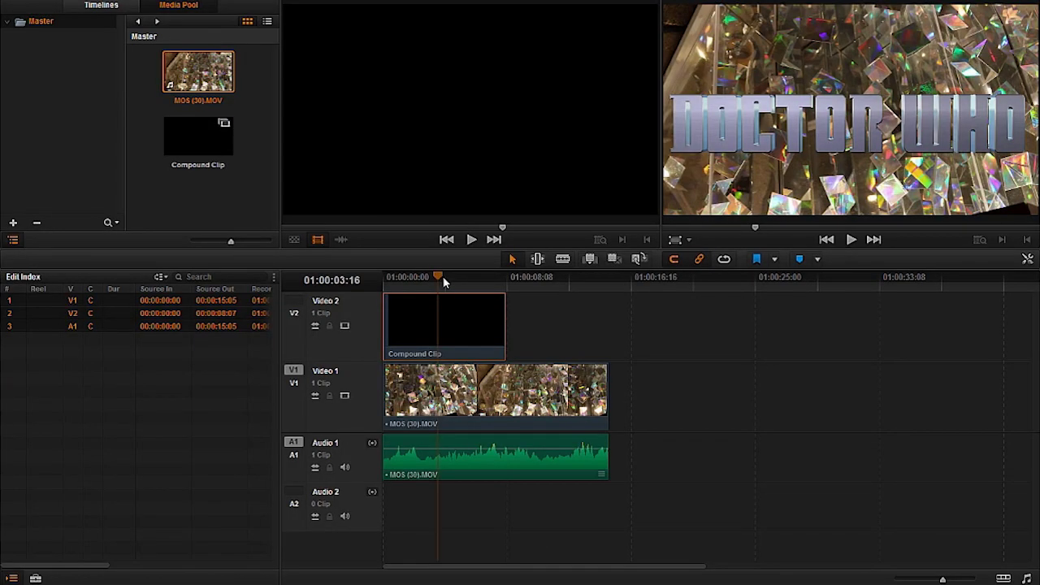
drag(444, 280, 455, 280)
click(466, 397)
key(Delete)
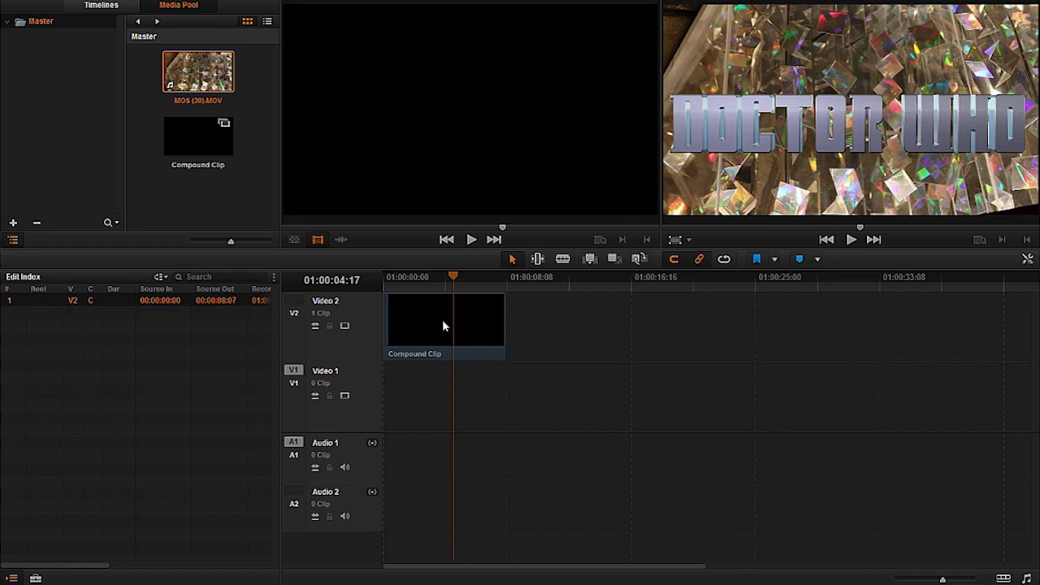